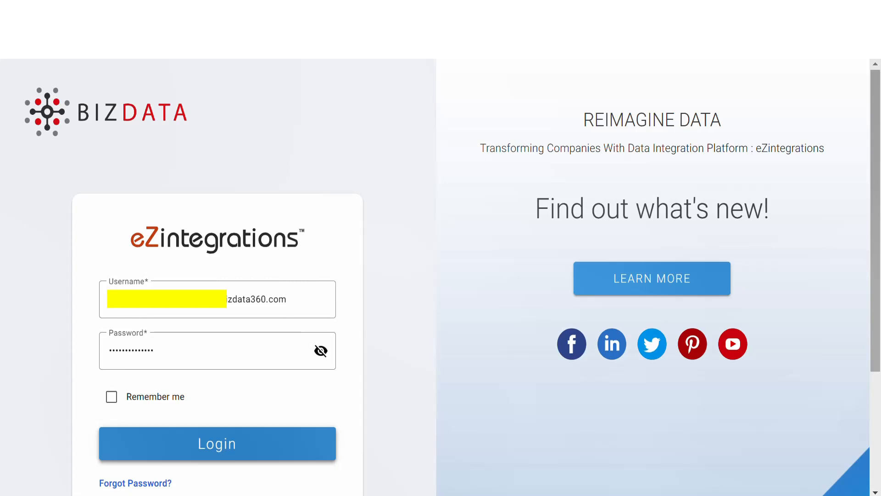
# Log in with the account credentials to reach the Operations Admin dashboard.
pyautogui.click(214, 456)
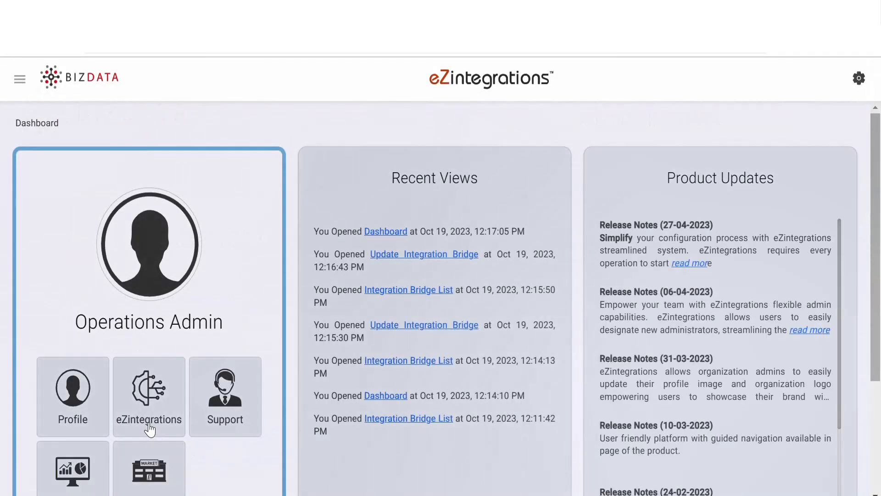
# Start a new integration bridge with Database as its source type.
pyautogui.click(150, 430)
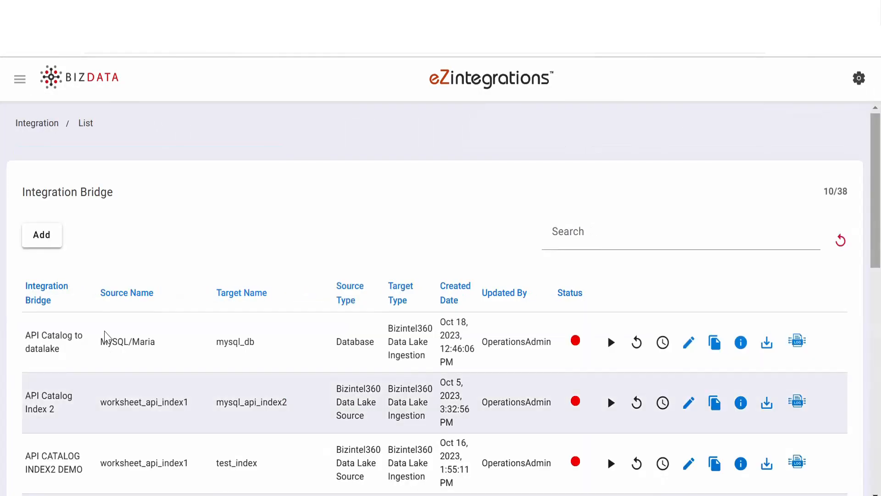
pyautogui.click(41, 235)
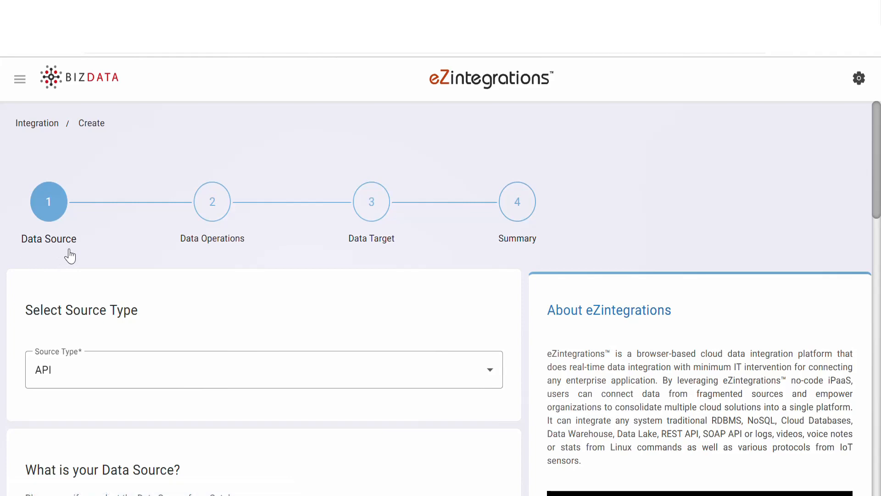
pyautogui.click(157, 379)
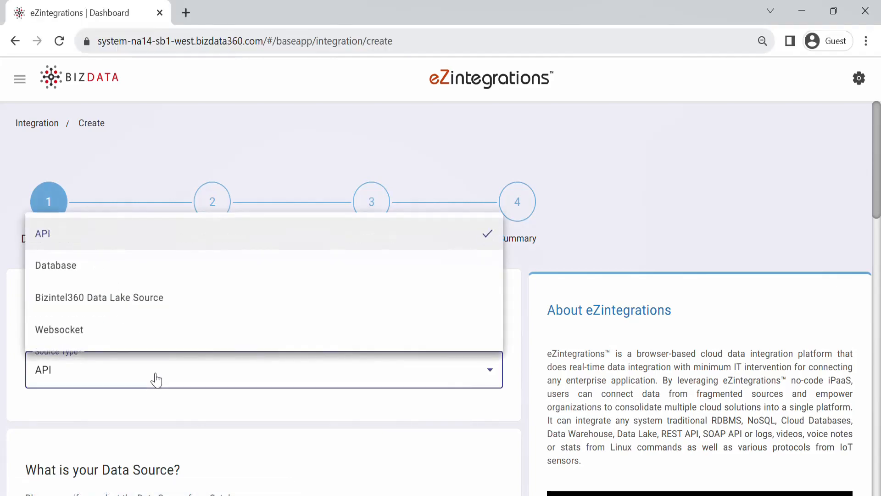
pyautogui.click(142, 277)
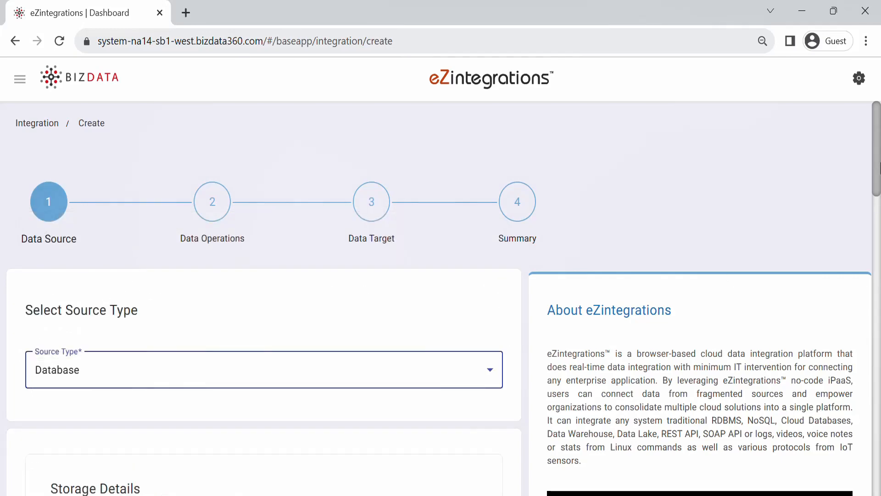
pyautogui.moveTo(879, 168); pyautogui.dragTo(880, 263)
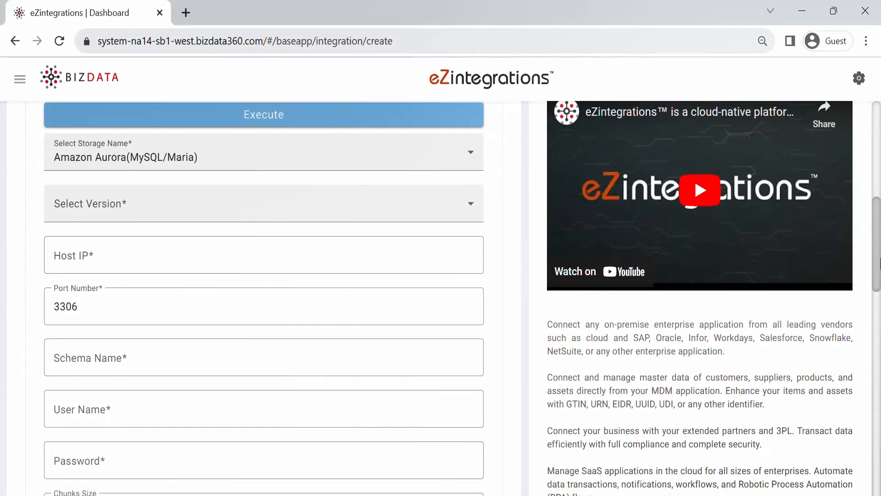
# Choose Oracle Database, Latest version, and fill in host IP, schema, user and password.
pyautogui.click(360, 157)
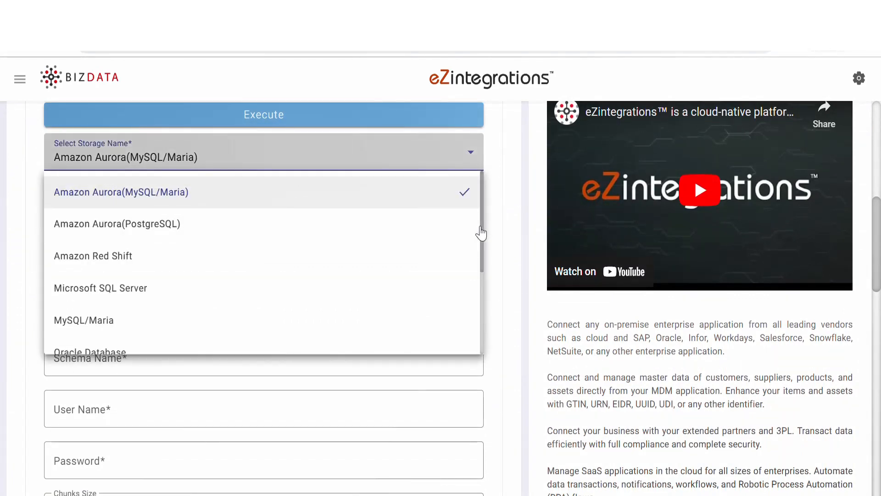
pyautogui.click(313, 307)
pyautogui.click(239, 204)
pyautogui.click(236, 242)
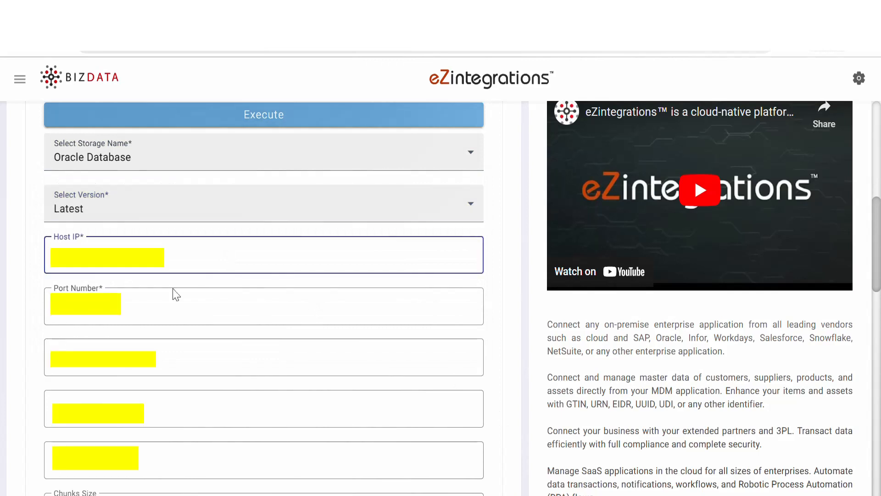
pyautogui.click(135, 299)
pyautogui.click(124, 353)
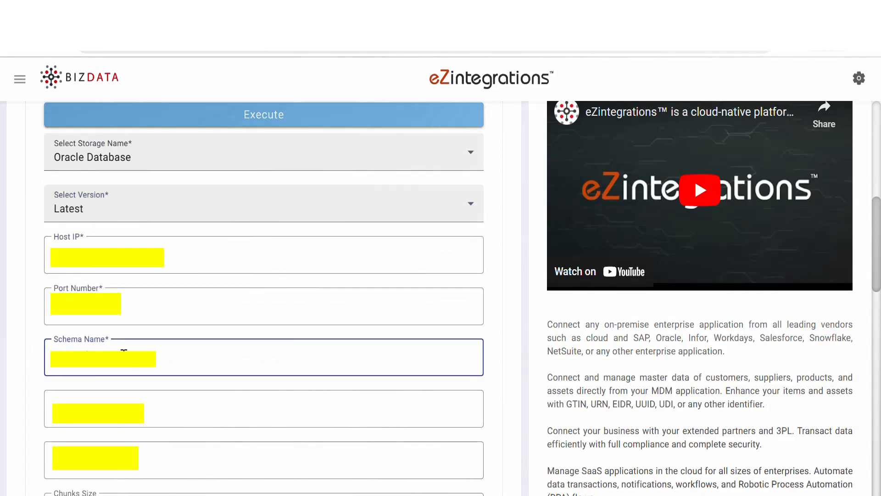
pyautogui.click(112, 410)
pyautogui.click(111, 459)
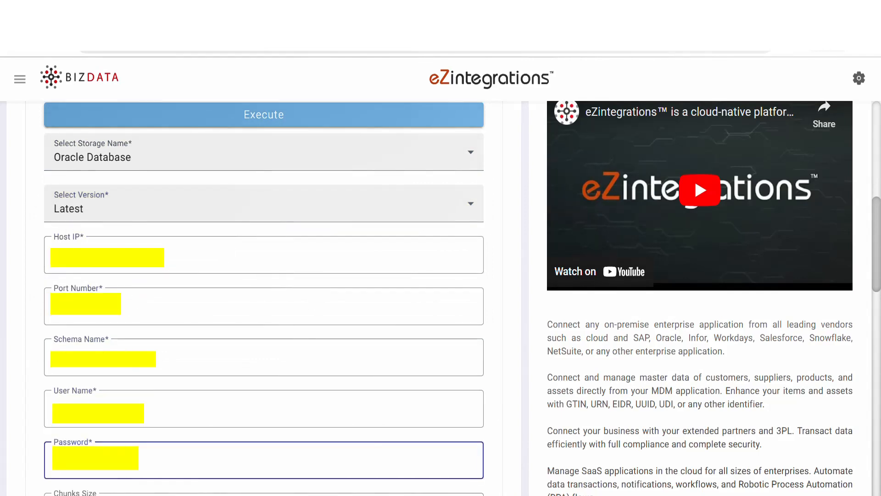
pyautogui.moveTo(879, 245); pyautogui.dragTo(880, 336)
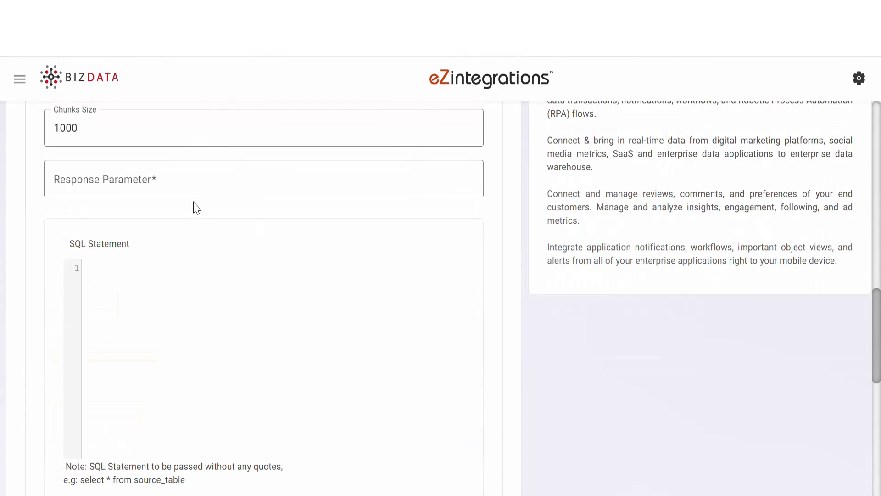
# Set response parameter 'items' and query SELECT * FROM import_data, then execute it.
pyautogui.click(90, 181)
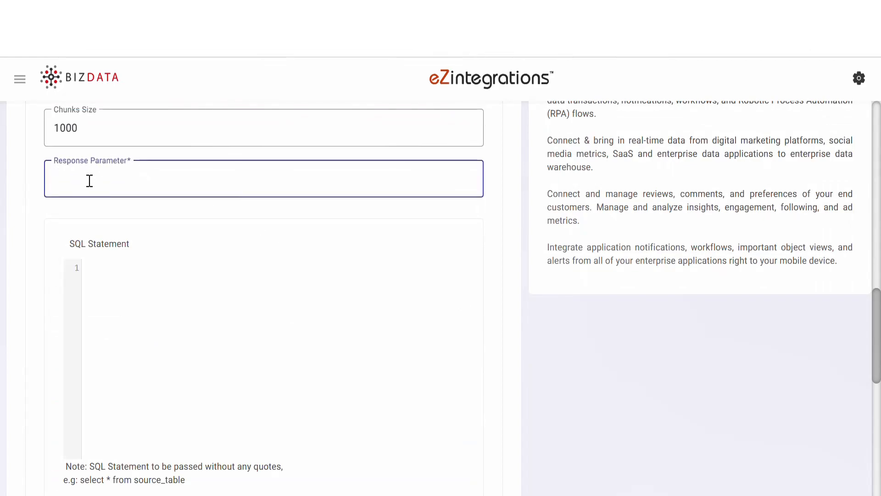
pyautogui.write('items')
pyautogui.click(127, 272)
pyautogui.write('SELECT * FROM import_data')
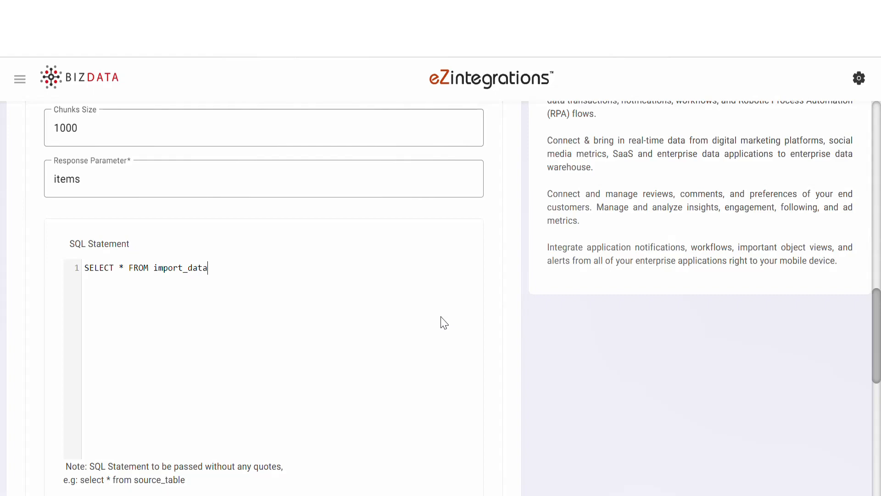
pyautogui.scroll(8, 856, 276)
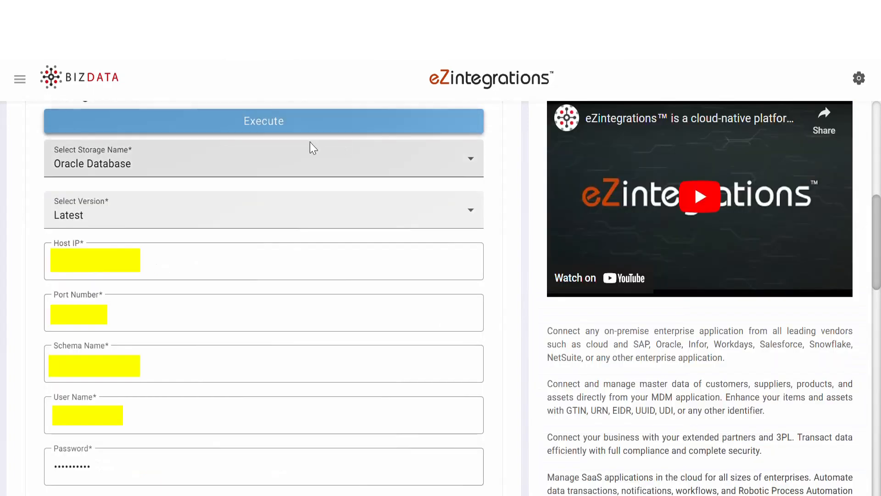
pyautogui.click(265, 133)
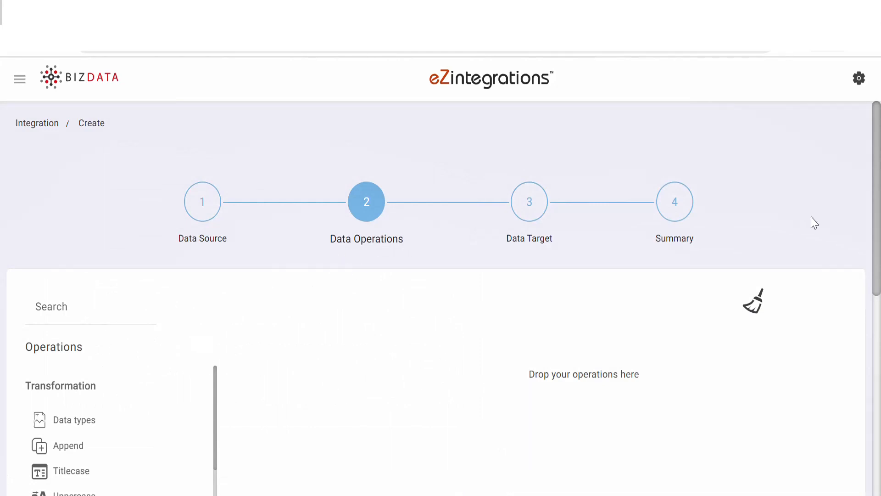
# Add JSON to delimiter keyed on ['bizdata_dataset_response']['items'], comma delimiter, response key file_data.
pyautogui.scroll(-3, 879, 180)
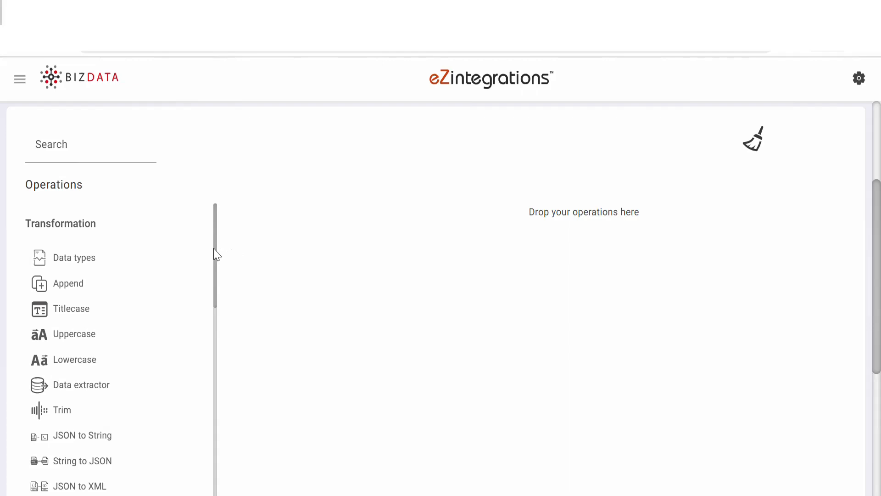
pyautogui.moveTo(215, 255); pyautogui.dragTo(227, 428)
pyautogui.moveTo(122, 370); pyautogui.dragTo(444, 194)
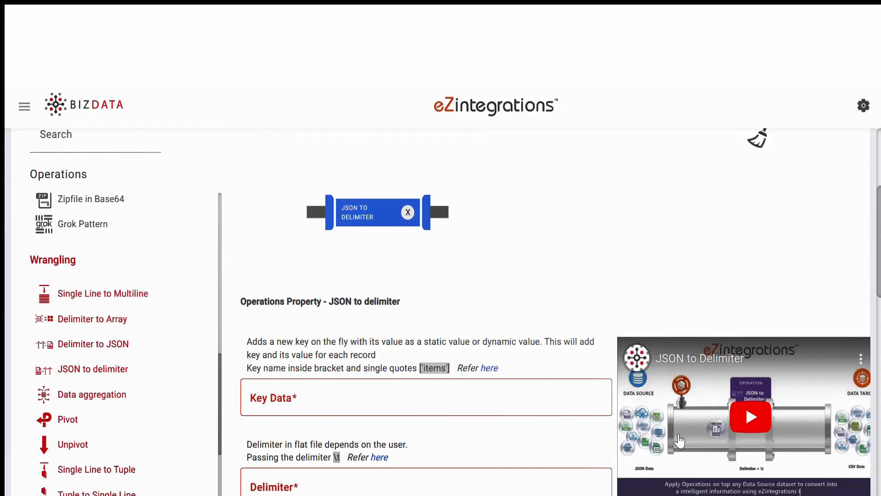
pyautogui.click(309, 403)
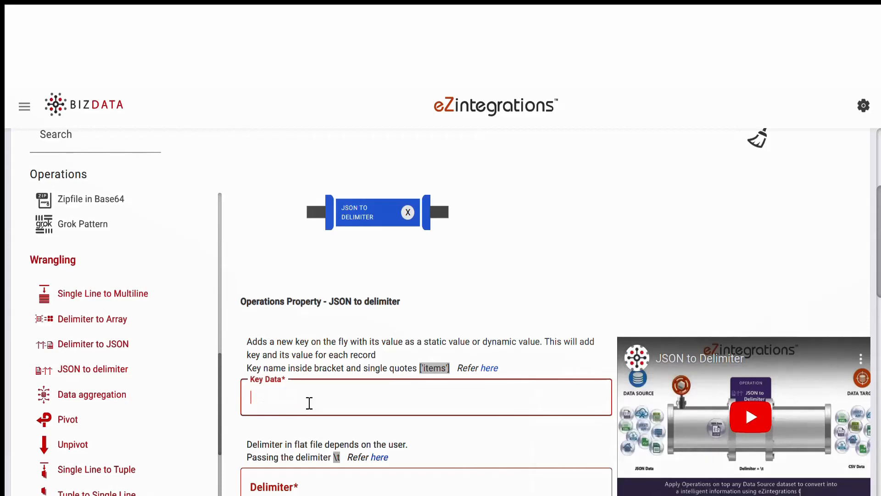
pyautogui.write("['bizdata_dataset_response']['items']")
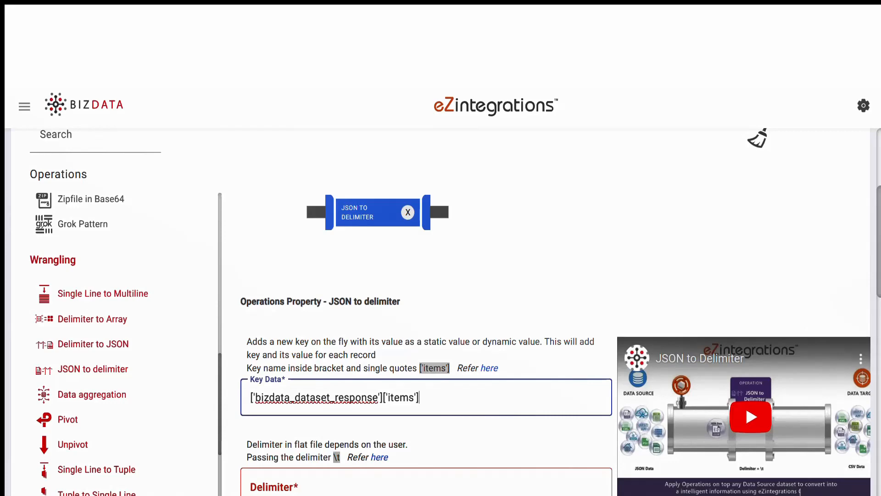
pyautogui.scroll(-4, 794, 318)
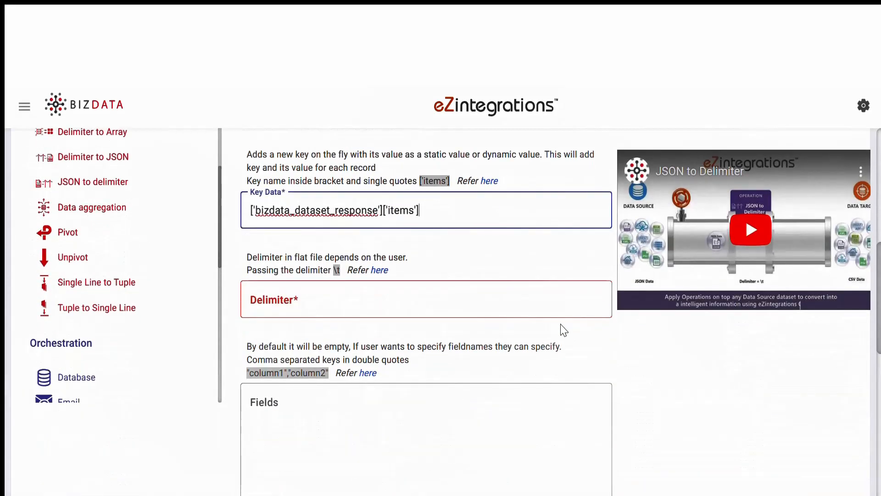
pyautogui.click(397, 301)
pyautogui.write(',')
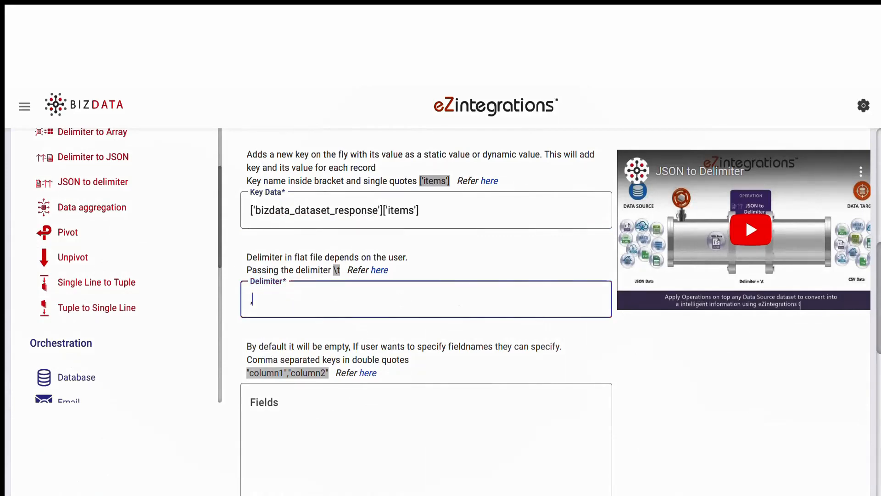
pyautogui.scroll(-8, 397, 301)
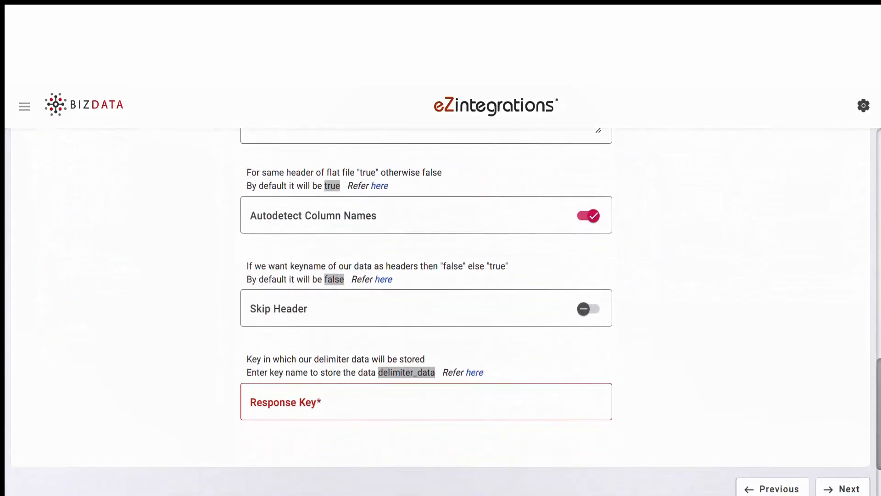
pyautogui.click(421, 396)
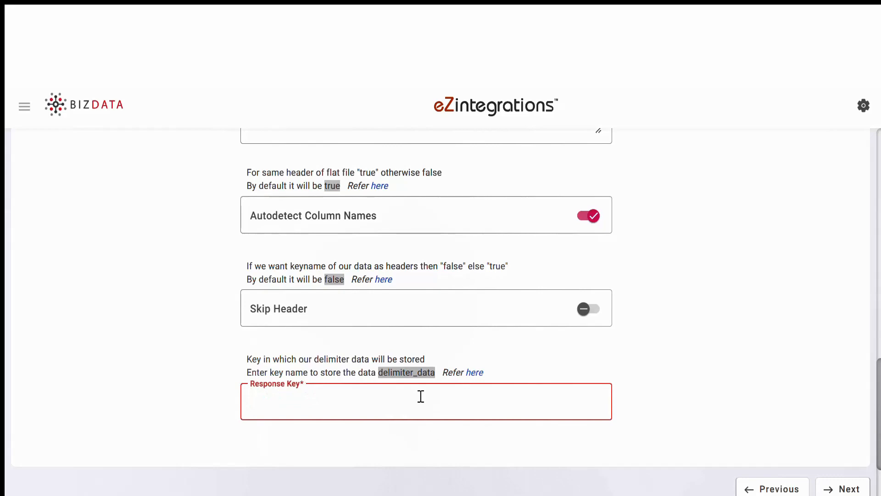
pyautogui.write('file_data')
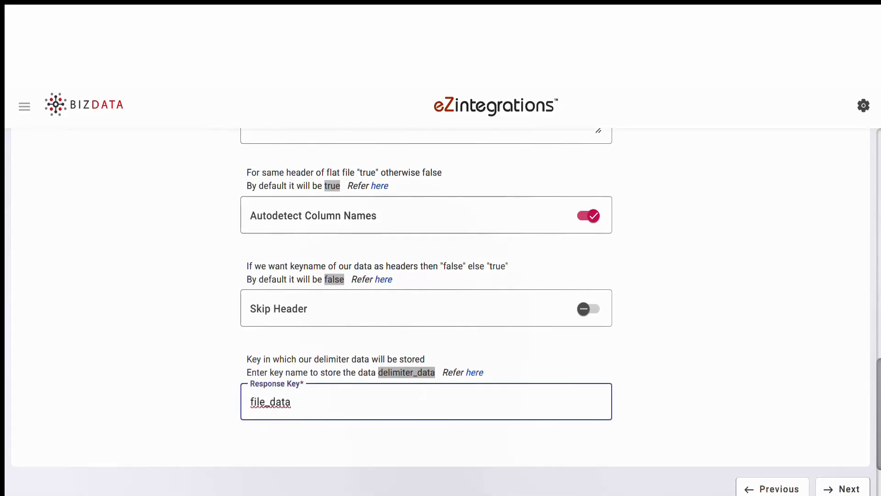
pyautogui.scroll(10, 441, 312)
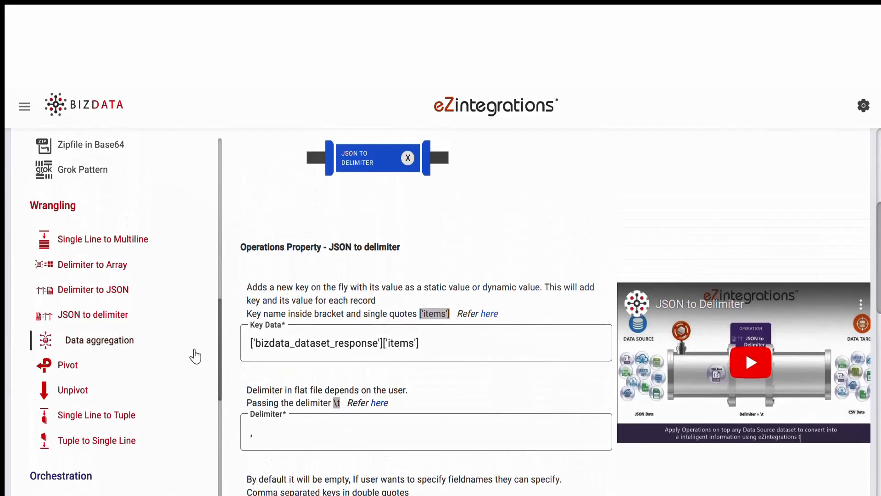
# Add a Base64 encoding operation on "file_data" after JSON to delimiter.
pyautogui.moveTo(221, 366); pyautogui.dragTo(223, 274)
pyautogui.moveTo(109, 203); pyautogui.dragTo(512, 149)
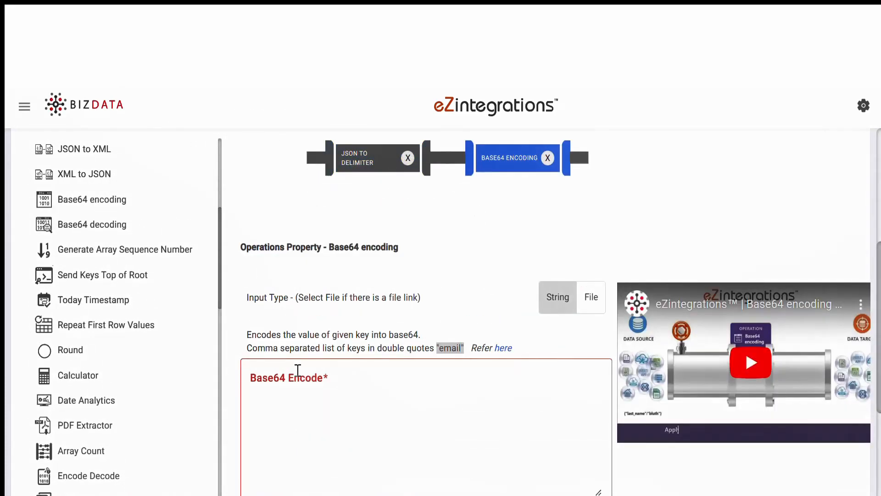
pyautogui.click(298, 370)
pyautogui.write('"fi')
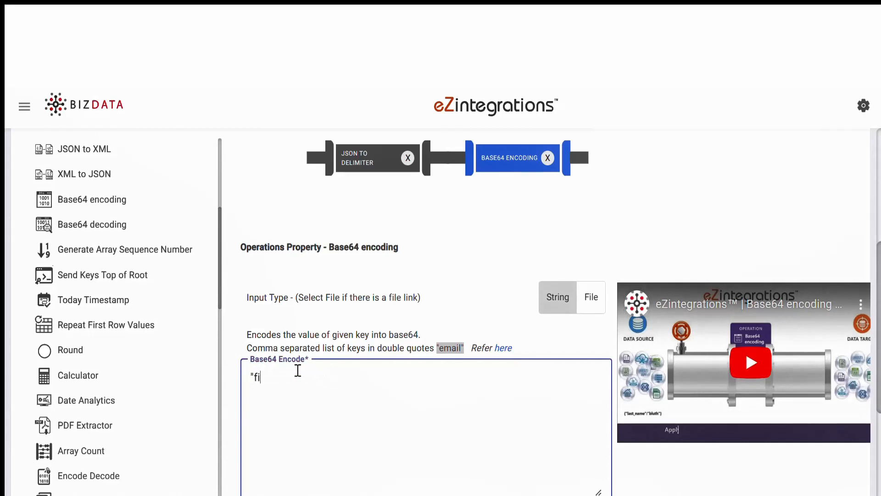
pyautogui.write('le_data"')
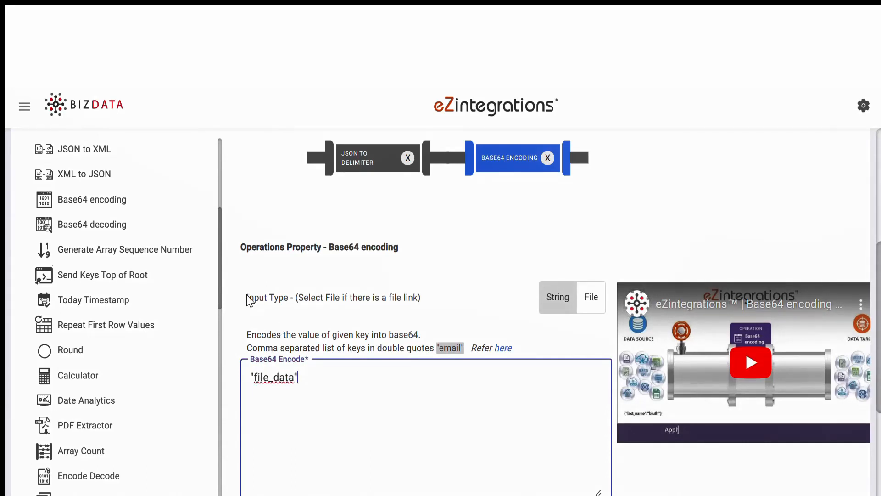
# Add an Append operation with file_name Locations and file_extension .csv pairs.
pyautogui.moveTo(220, 290); pyautogui.dragTo(226, 204)
pyautogui.moveTo(79, 219); pyautogui.dragTo(652, 169)
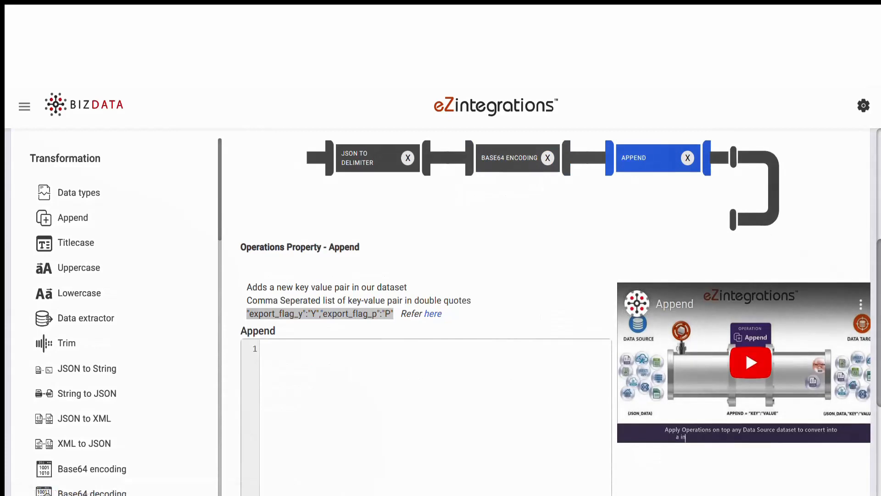
pyautogui.click(262, 360)
pyautogui.write('"file_name": "Locations","file_extension": ".csv"')
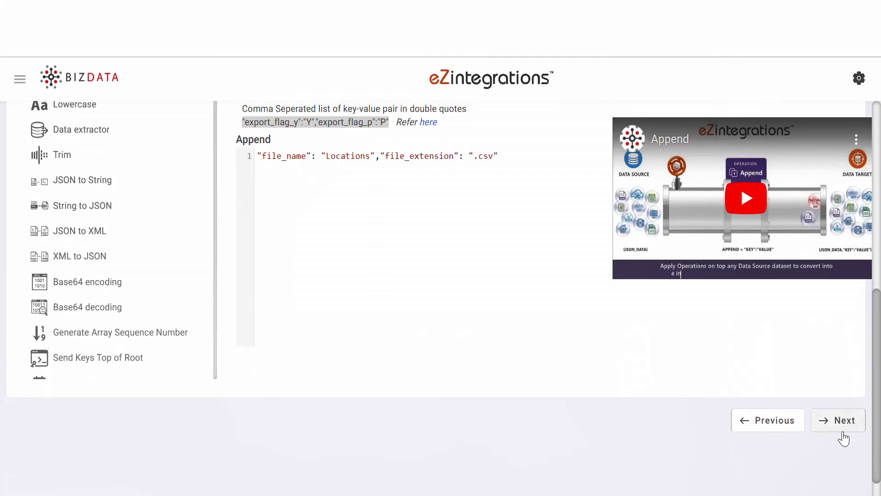
# Make Bizintel360 Data Lake Ingestion, version before 2023, the data target.
pyautogui.click(845, 429)
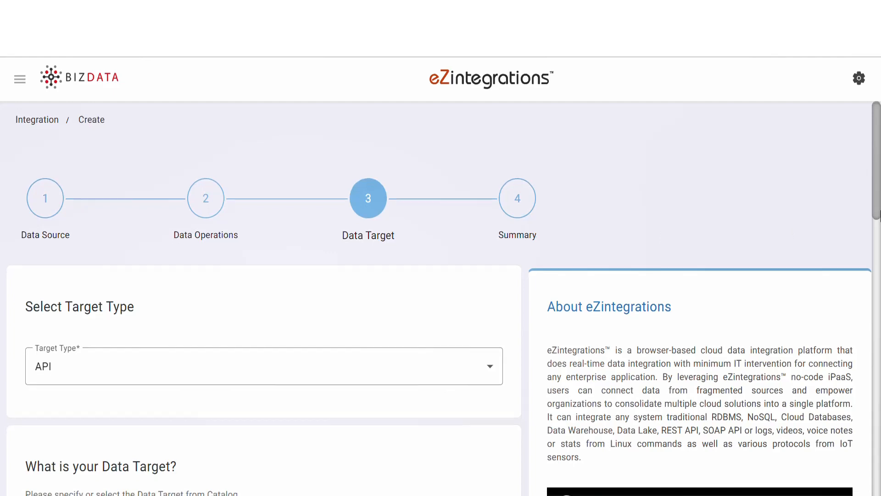
pyautogui.moveTo(880, 212); pyautogui.dragTo(879, 270)
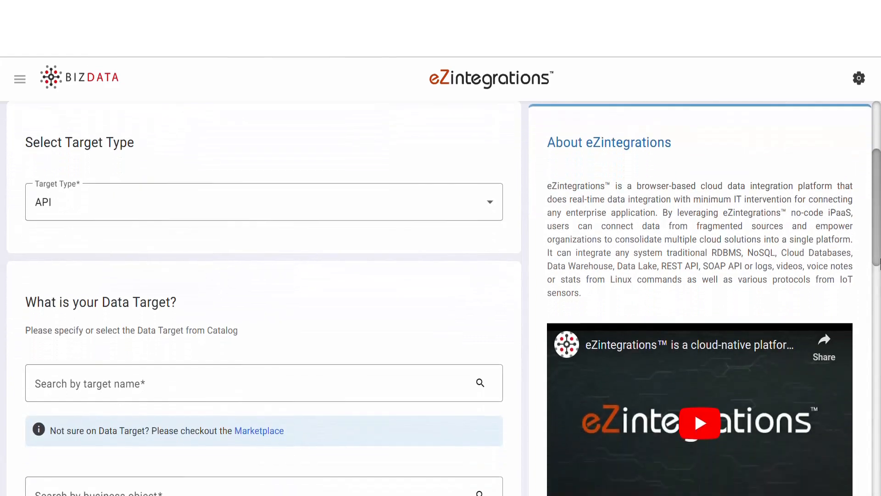
pyautogui.click(488, 191)
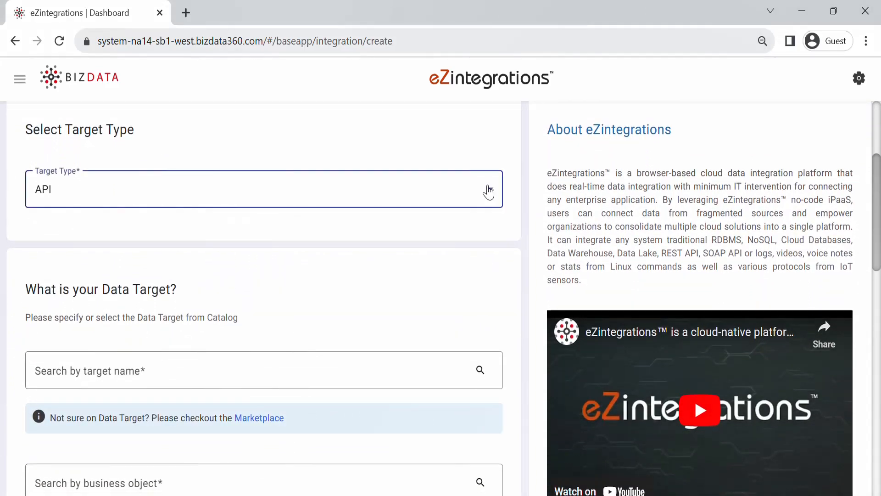
pyautogui.click(449, 289)
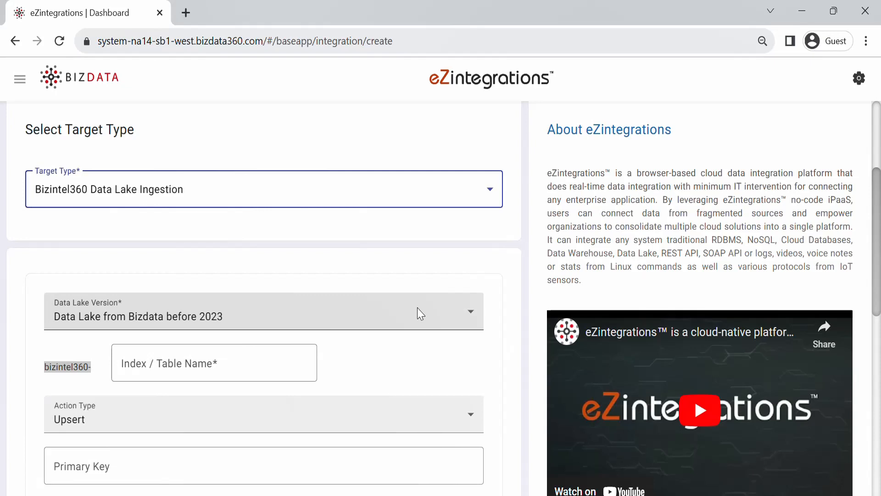
pyautogui.click(418, 308)
pyautogui.click(419, 314)
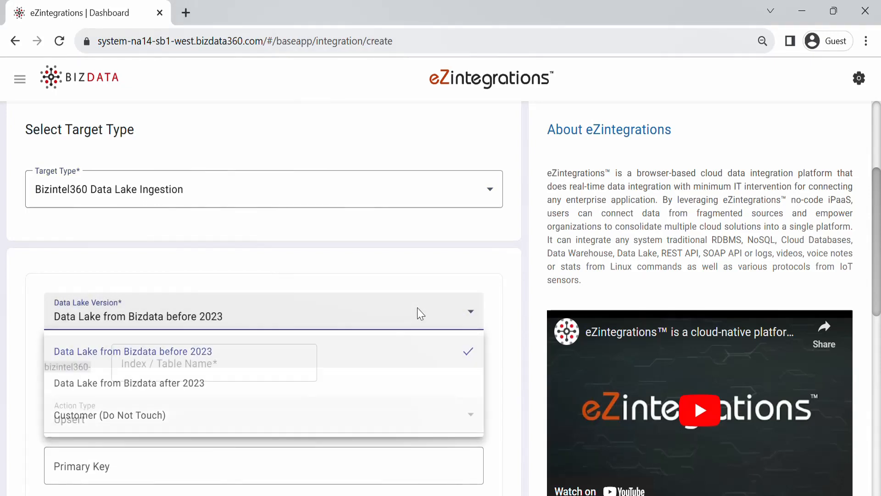
# Set index worksheet_files and primary key {%file_name%}, then continue to Summary.
pyautogui.click(228, 366)
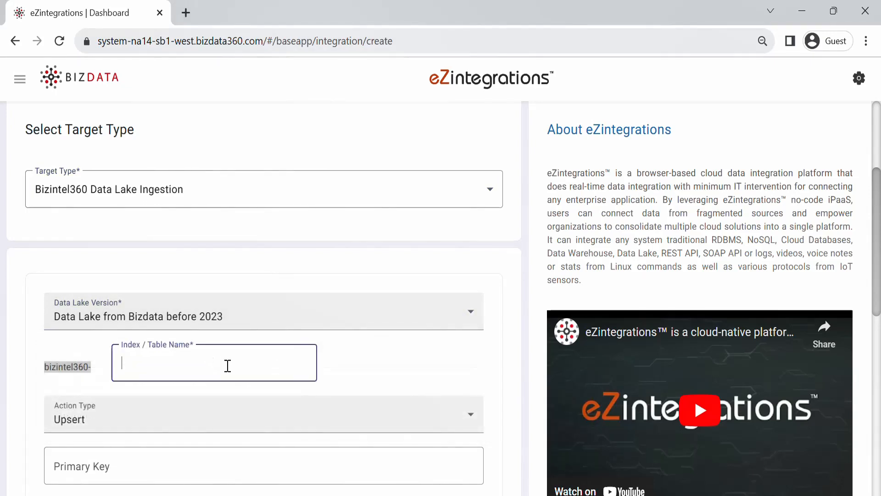
pyautogui.write('worksheet_files')
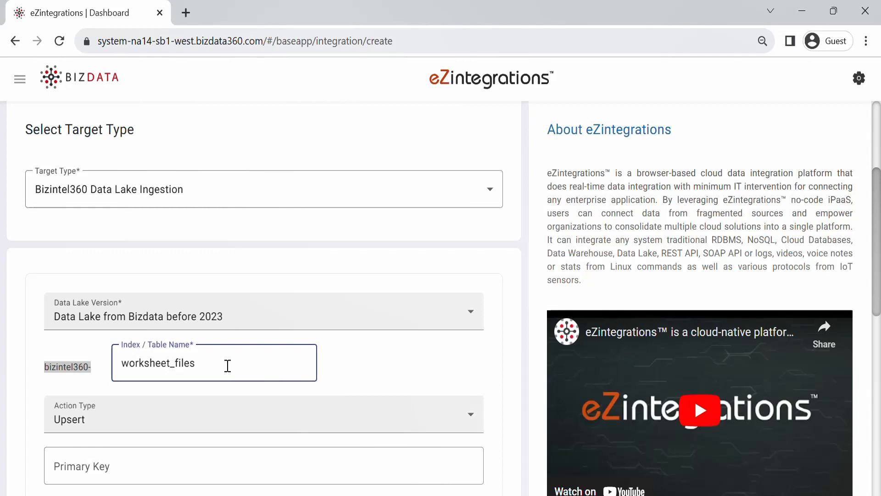
pyautogui.scroll(-2, 307, 460)
pyautogui.click(99, 339)
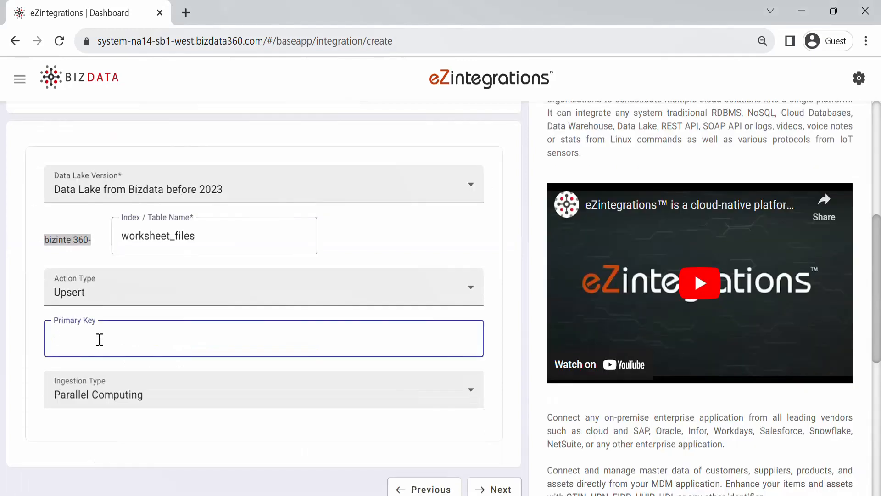
pyautogui.write('{%file_name%}')
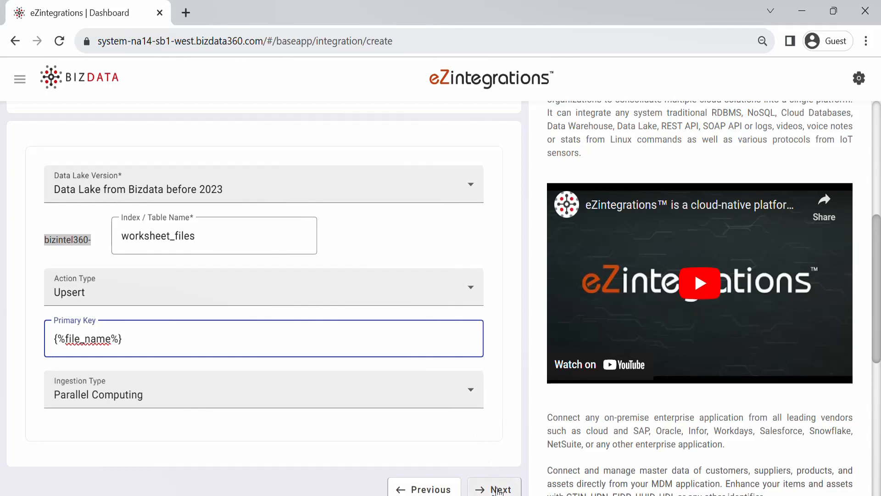
pyautogui.click(499, 490)
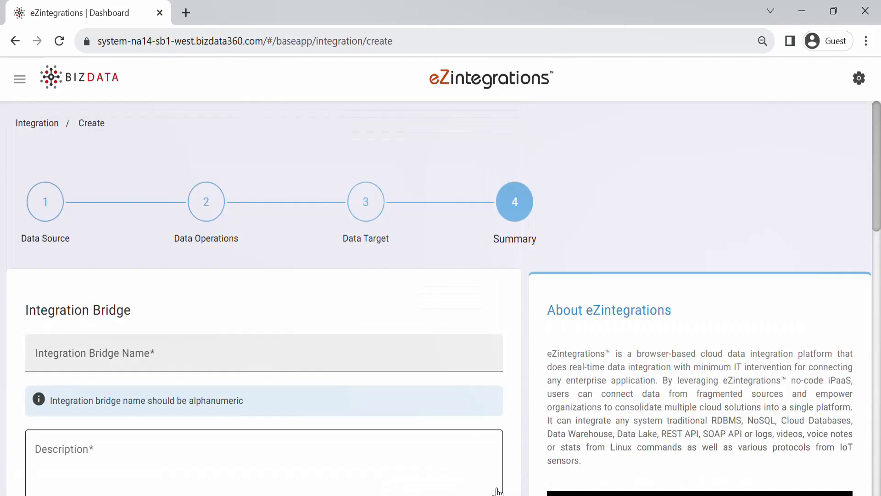
# Name the bridge 'Oracle Database Table1 to Datalake' and paste its description.
pyautogui.moveTo(877, 124); pyautogui.dragTo(878, 142)
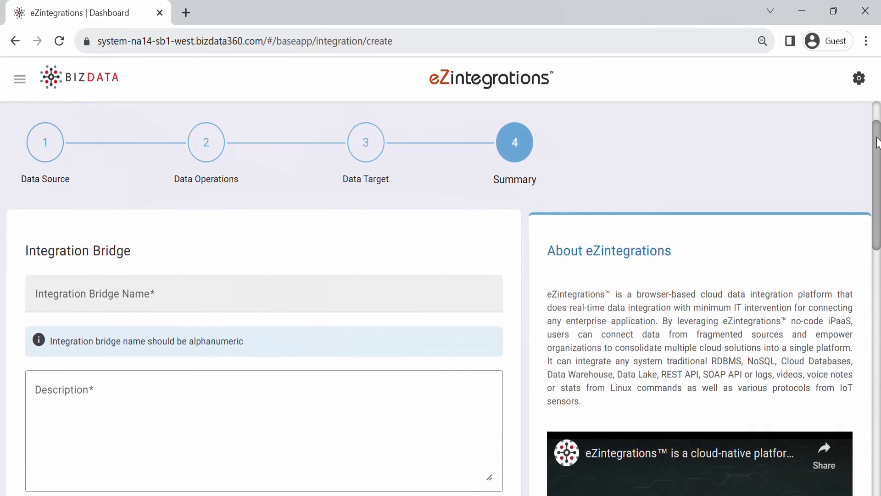
pyautogui.click(251, 291)
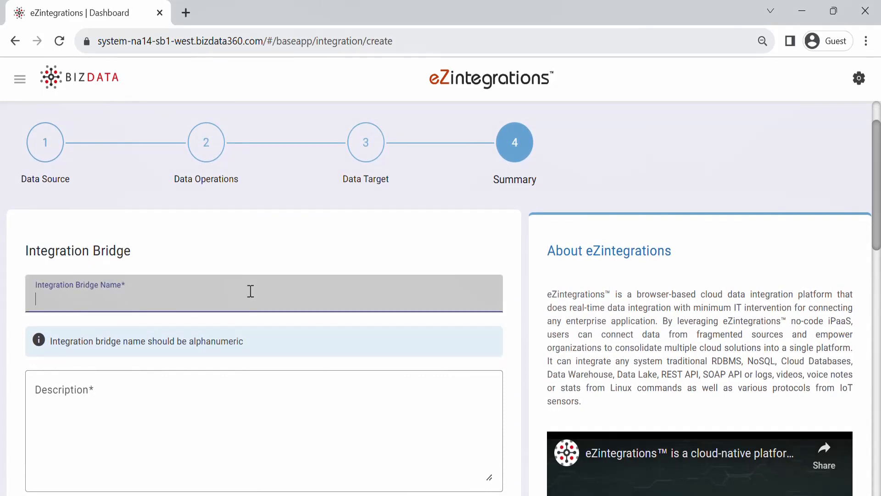
pyautogui.write('Oracle Dat')
pyautogui.press('BackSpace')
pyautogui.write('ata')
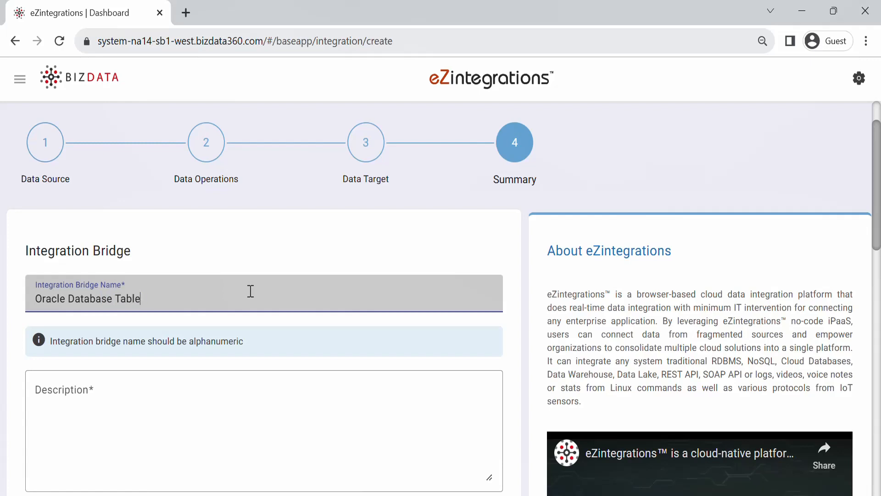
pyautogui.press('BackSpace')
pyautogui.write('1 to Datalake')
pyautogui.click(184, 393)
pyautogui.write('This integration fetches data from Oracle DB and inserts into Bizintel360 DataLake')
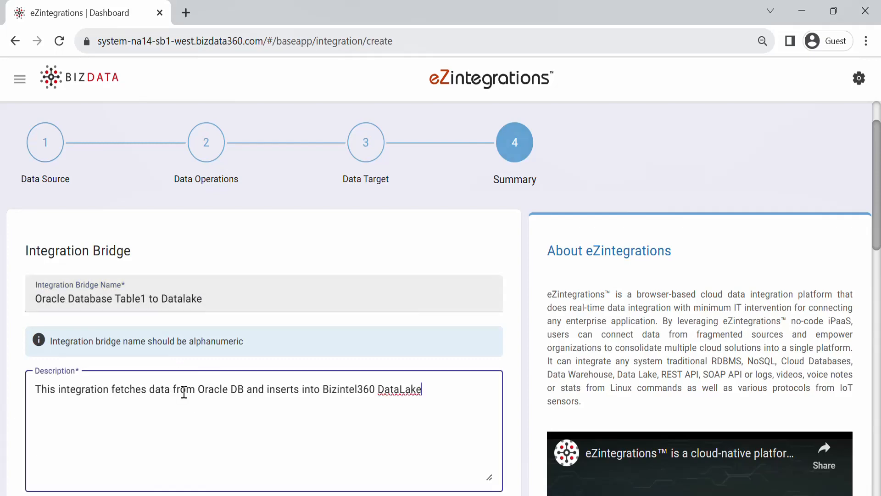
pyautogui.click(772, 359)
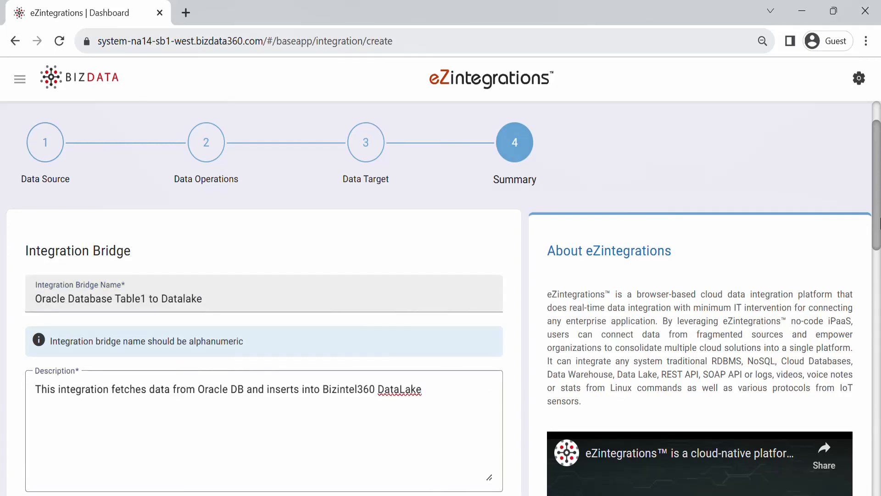
# Keep the Interval timer at 60000 seconds and submit the bridge.
pyautogui.scroll(-9, 879, 223)
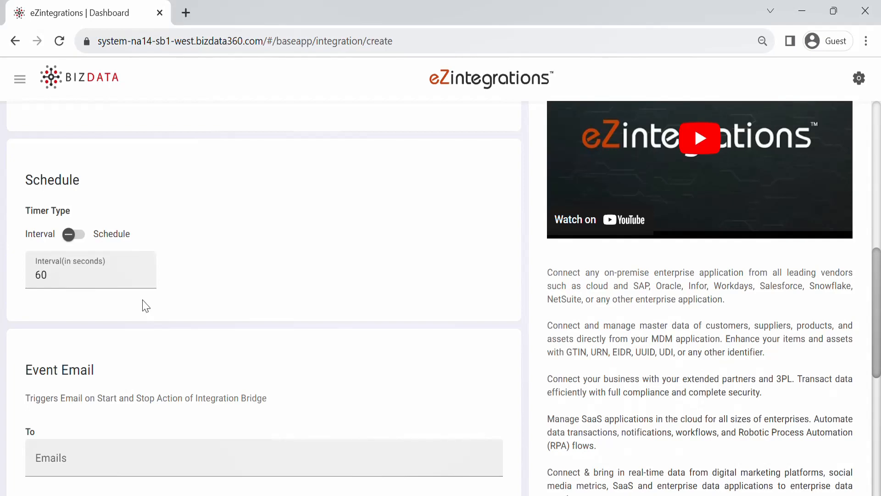
pyautogui.click(78, 238)
pyautogui.click(64, 271)
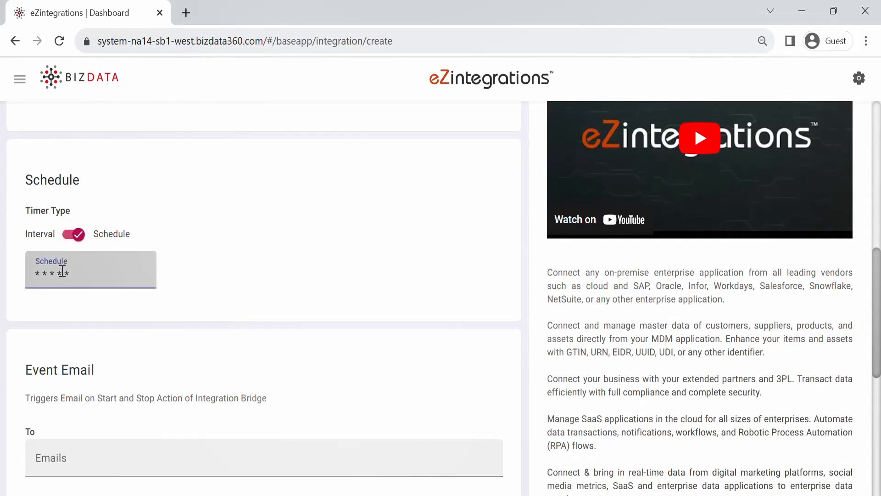
pyautogui.click(62, 271)
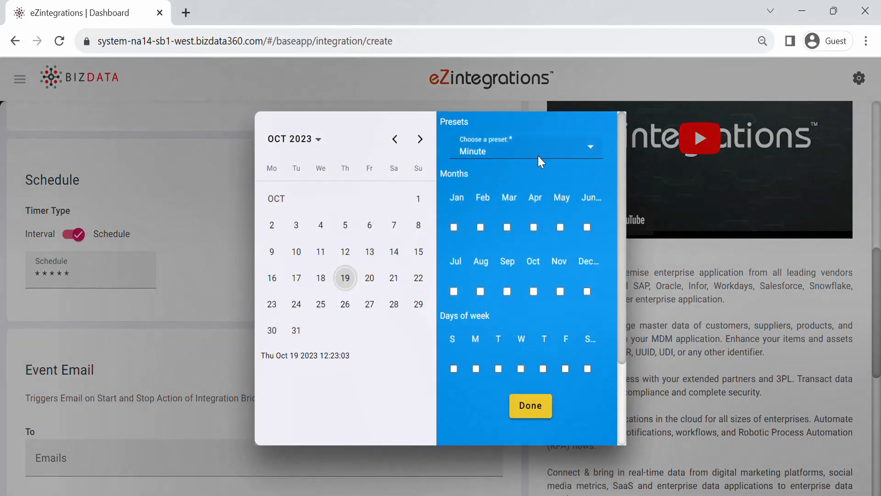
pyautogui.click(193, 280)
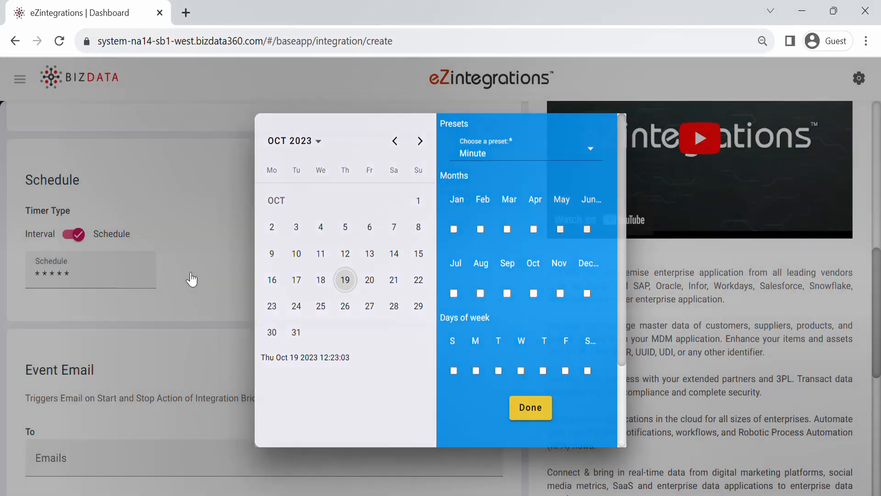
pyautogui.click(73, 235)
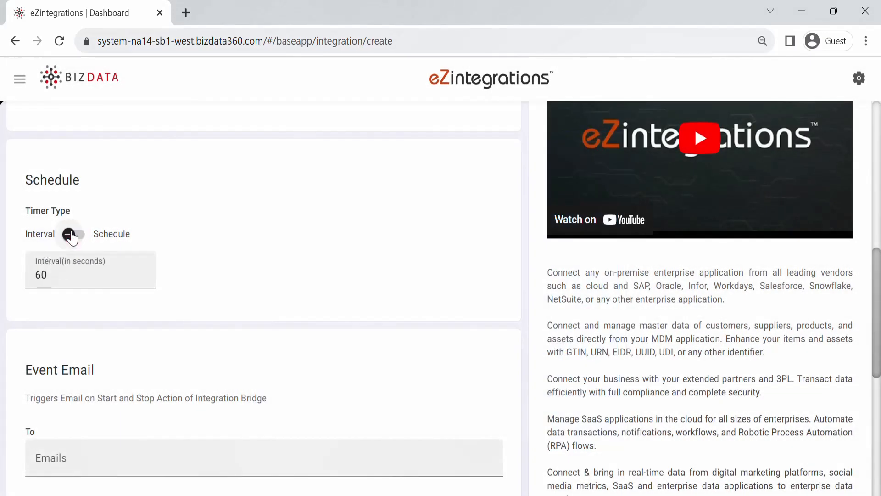
pyautogui.click(60, 273)
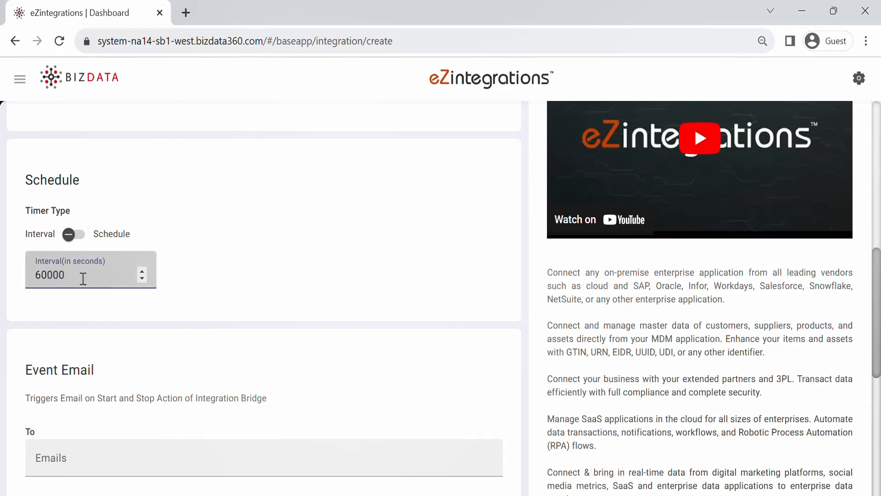
pyautogui.scroll(-8, 803, 330)
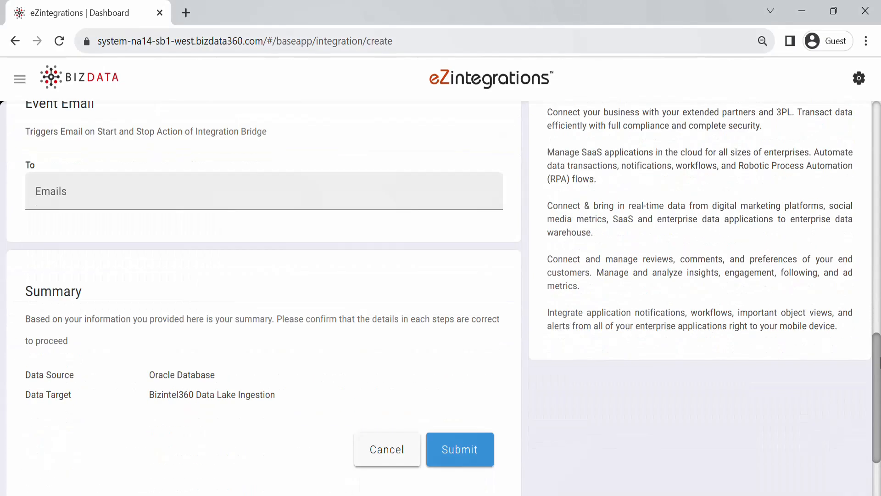
pyautogui.click(462, 391)
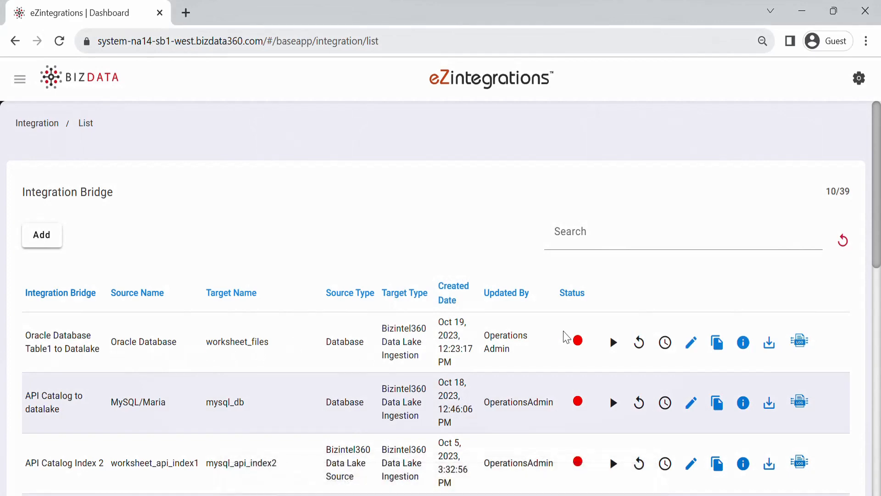
# Start the Oracle Database Table1 to Datalake bridge, acknowledge the alert, and view live logs.
pyautogui.click(612, 343)
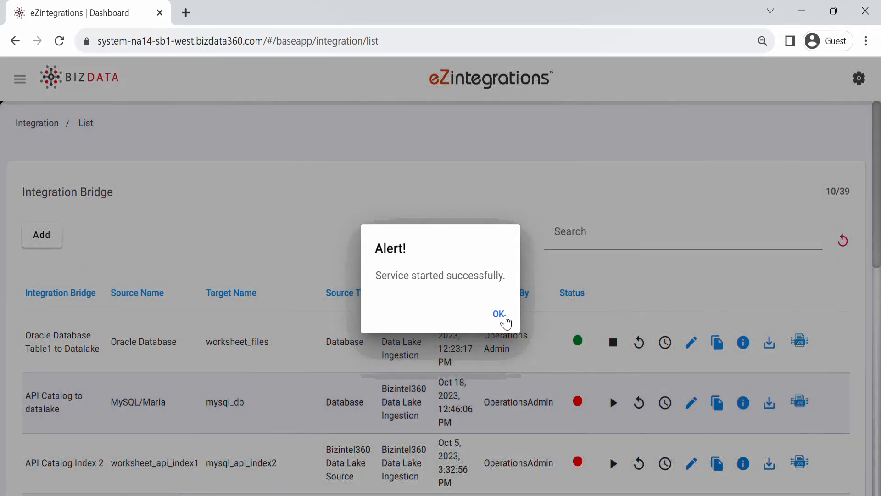
pyautogui.click(500, 315)
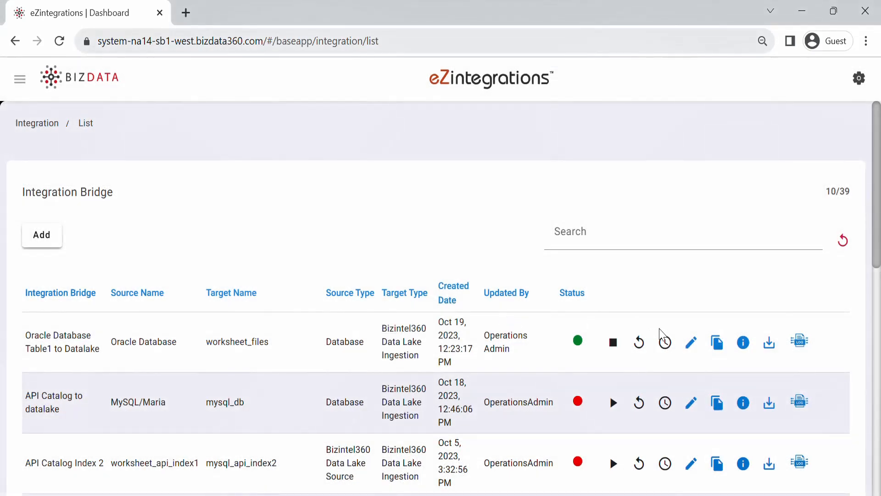
pyautogui.click(801, 343)
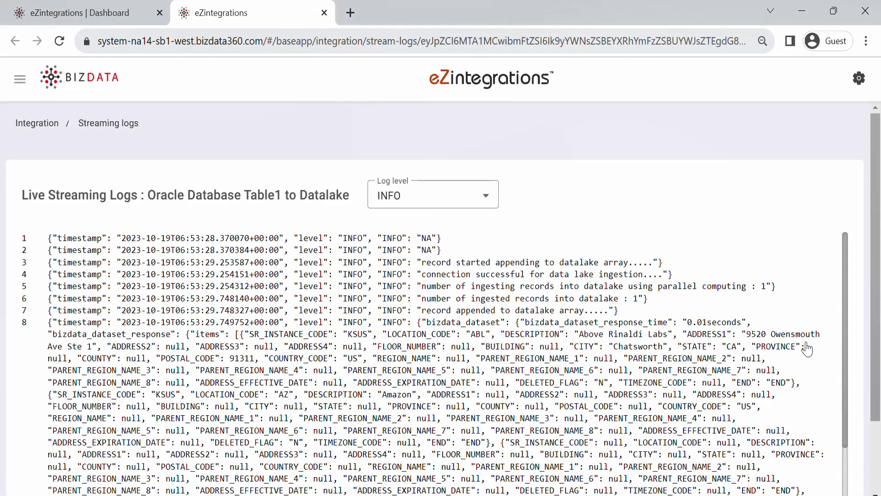
# Scroll through the streaming logs confirming records were ingested into the data lake.
pyautogui.moveTo(880, 246); pyautogui.dragTo(861, 482)
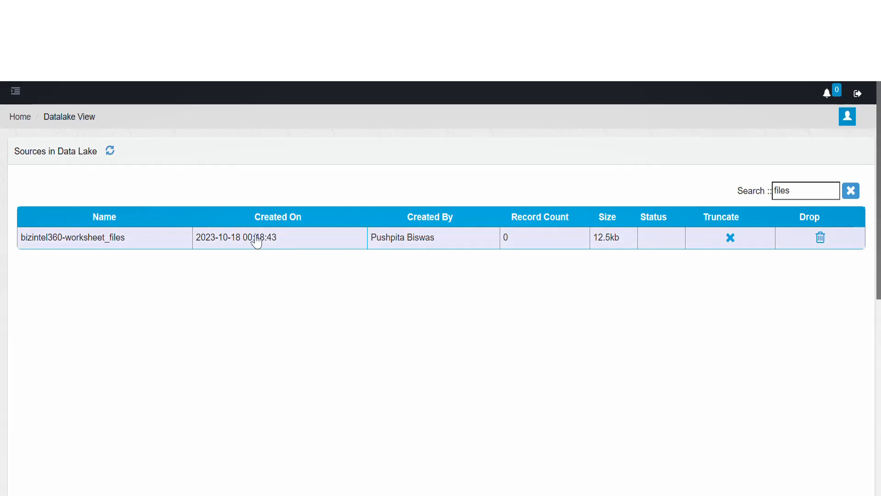
# Load bizintel360-worksheet_files in Discover and add file_data, file_extension and file_name columns.
pyautogui.click(110, 152)
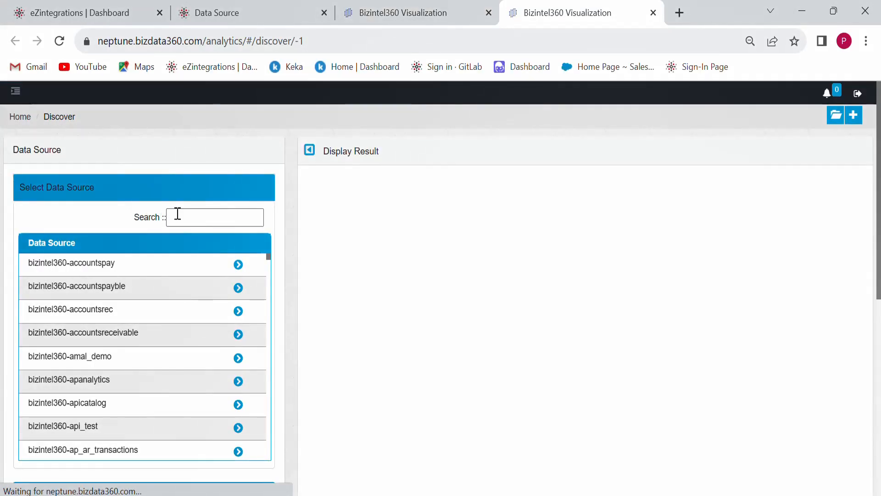
pyautogui.click(178, 214)
pyautogui.write('file')
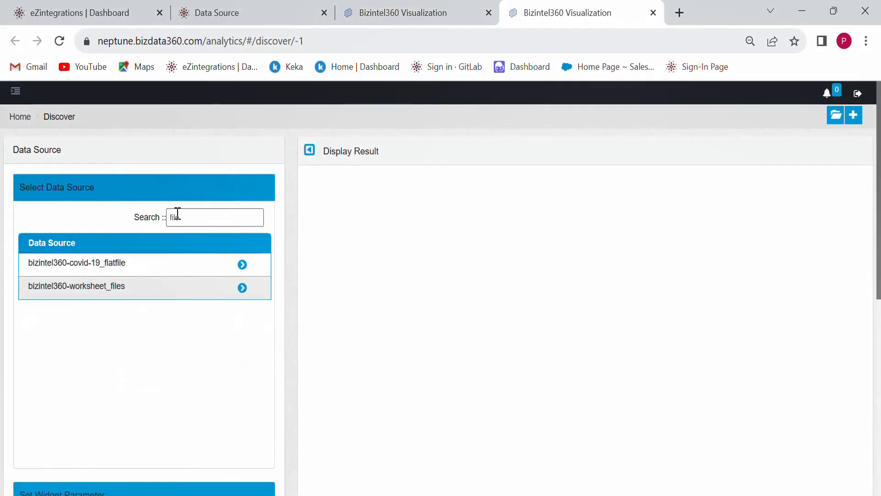
pyautogui.click(243, 288)
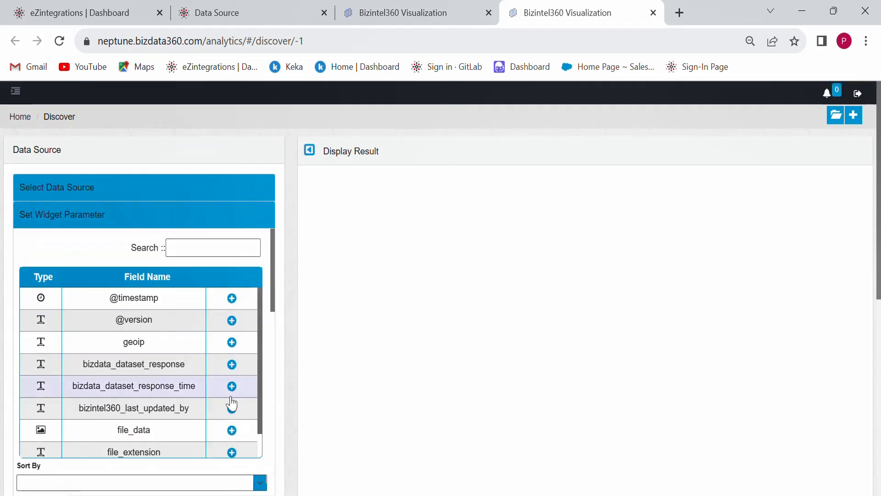
pyautogui.click(232, 431)
pyautogui.click(232, 453)
pyautogui.scroll(-1, 232, 452)
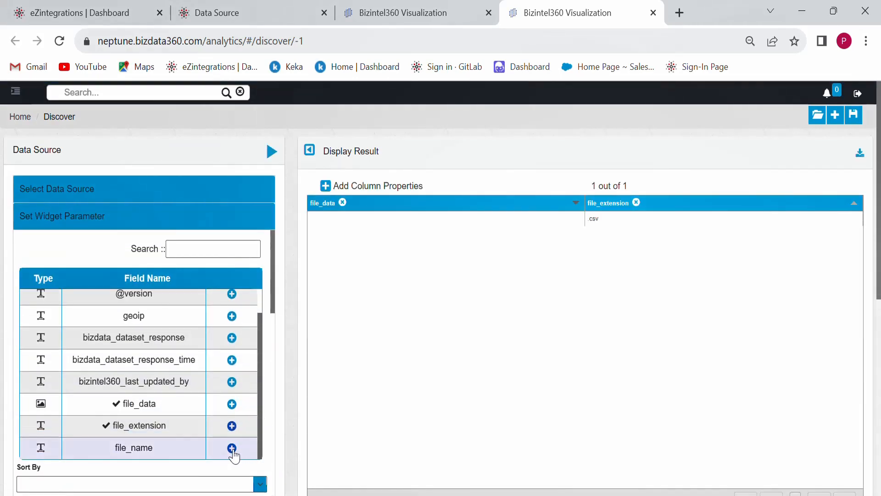
pyautogui.click(232, 448)
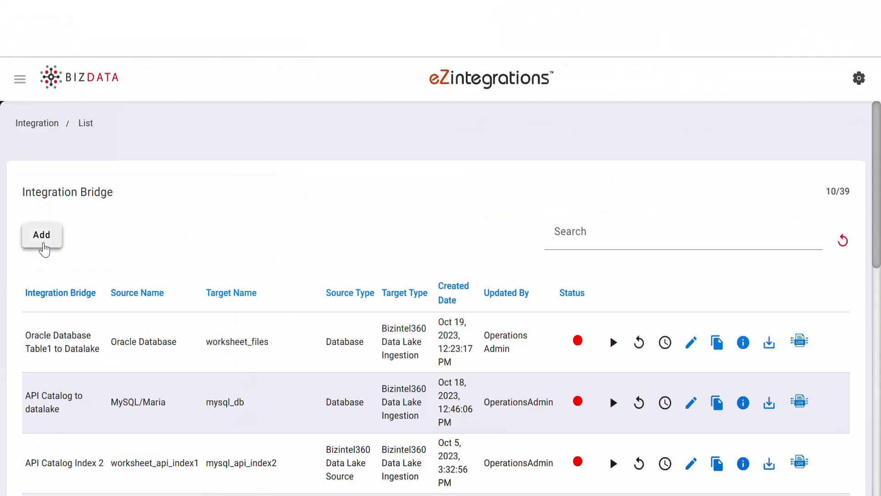
# Start a new bridge with a Database source, Oracle Database storage and the Latest version.
pyautogui.click(42, 235)
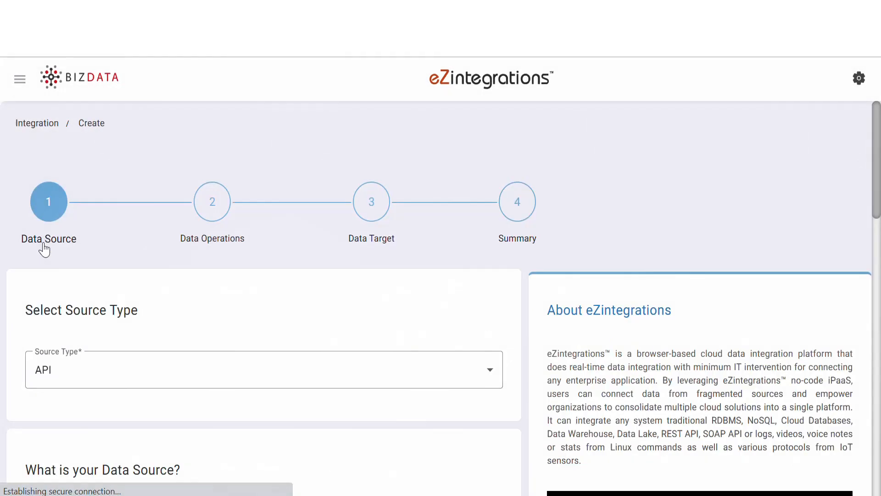
pyautogui.click(130, 367)
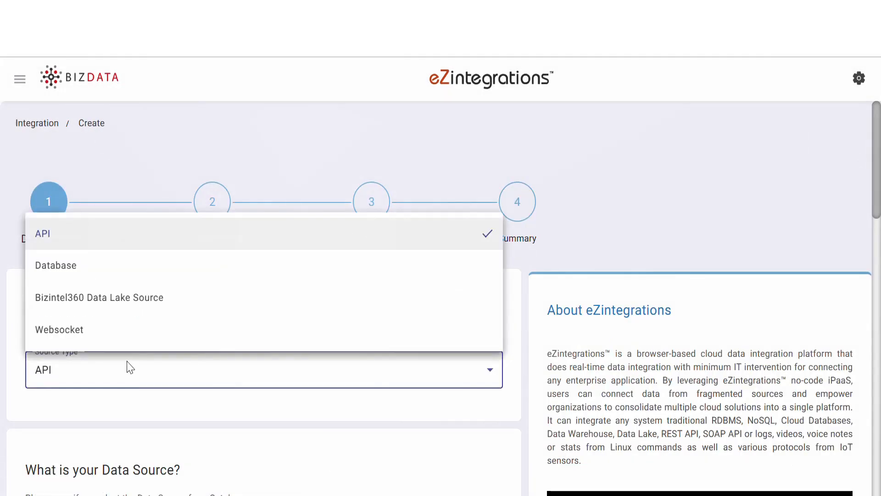
pyautogui.click(127, 277)
pyautogui.moveTo(878, 151); pyautogui.dragTo(878, 235)
pyautogui.click(317, 181)
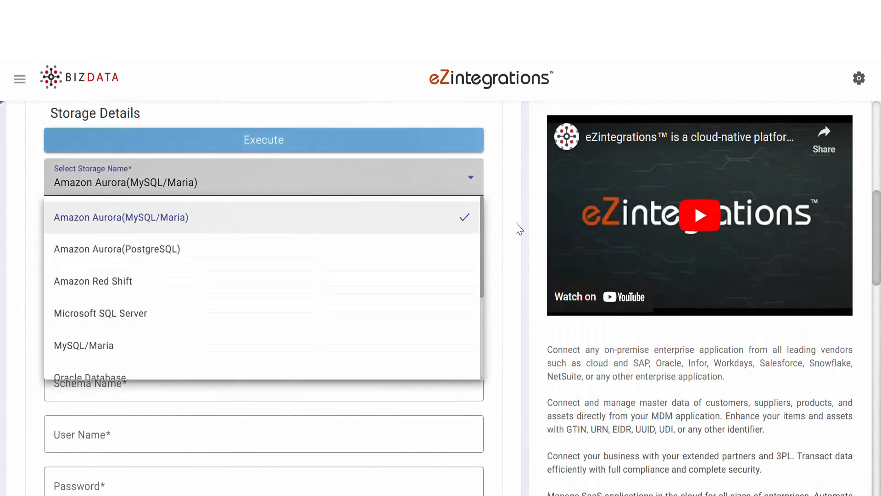
pyautogui.scroll(-1, 329, 371)
pyautogui.click(299, 347)
pyautogui.click(161, 231)
pyautogui.click(161, 268)
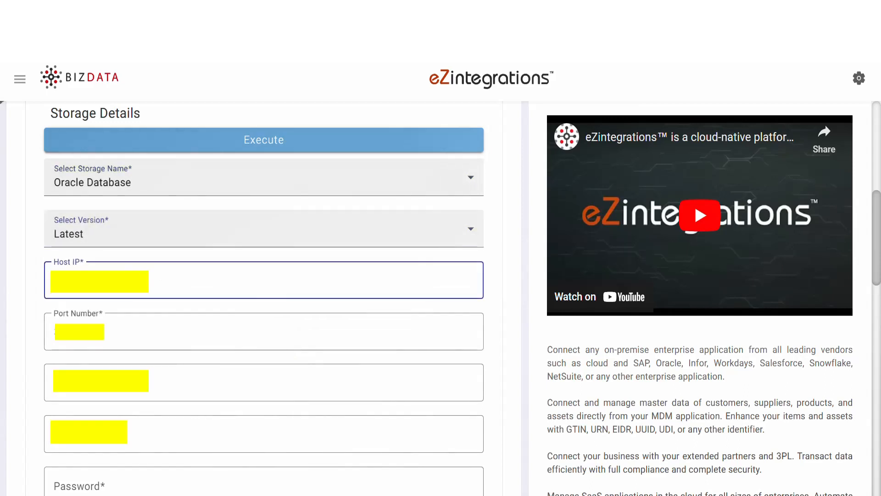
# Fill in the Oracle connection fields and the database password.
pyautogui.press('Tab')
pyautogui.press('Tab')
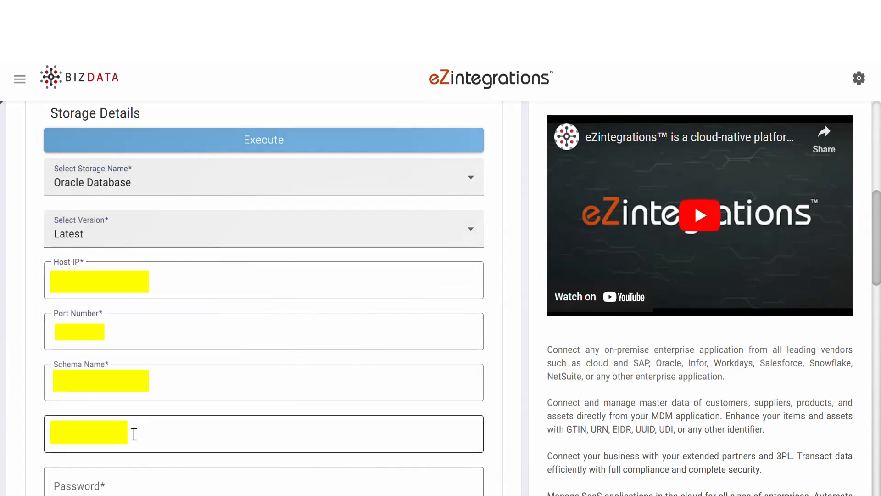
pyautogui.click(130, 439)
pyautogui.click(126, 483)
pyautogui.write('••••••••••')
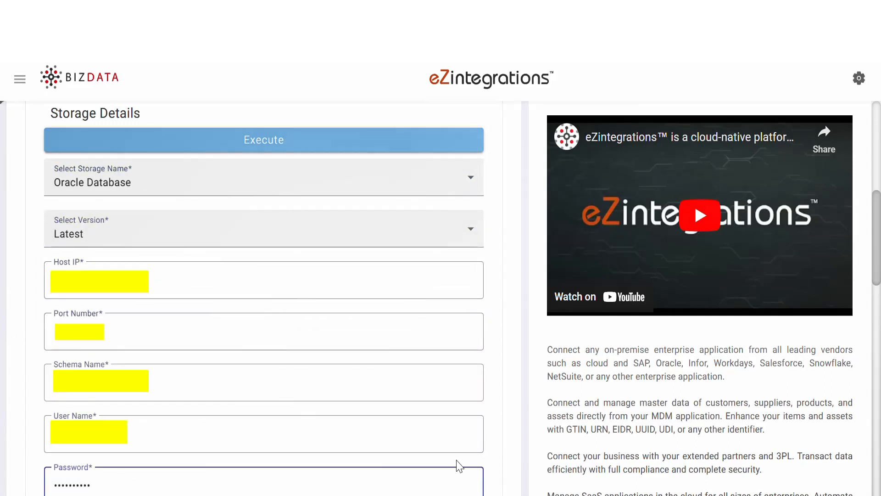
# Set response parameter items and test SELECT * FROM planners, which returns four planner rows.
pyautogui.moveTo(879, 229); pyautogui.dragTo(878, 327)
pyautogui.click(125, 180)
pyautogui.write('items')
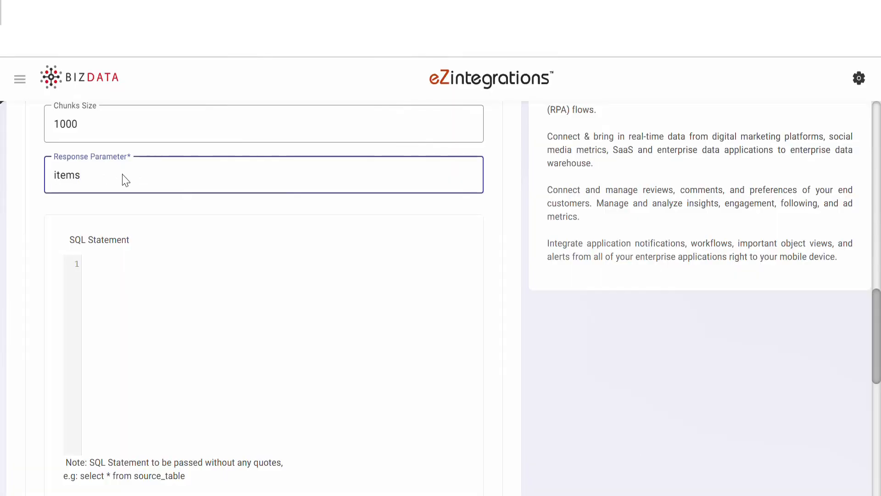
pyautogui.click(133, 270)
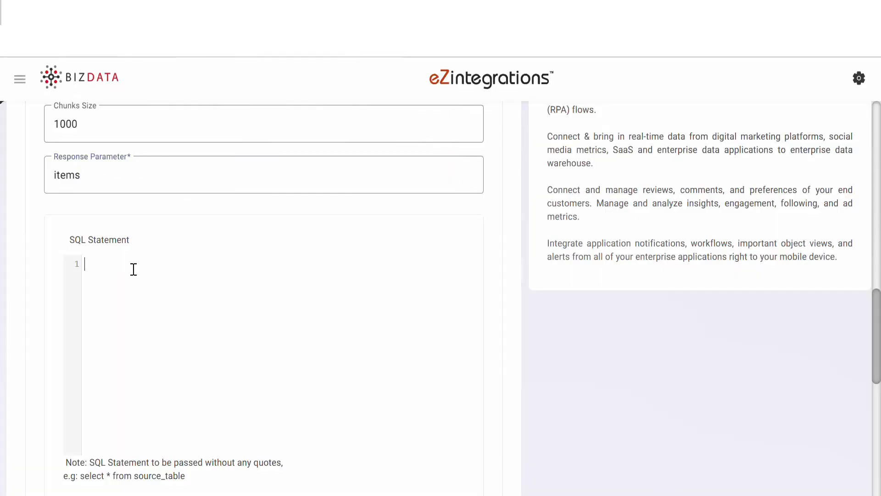
pyautogui.write('SELECT * FROM planners')
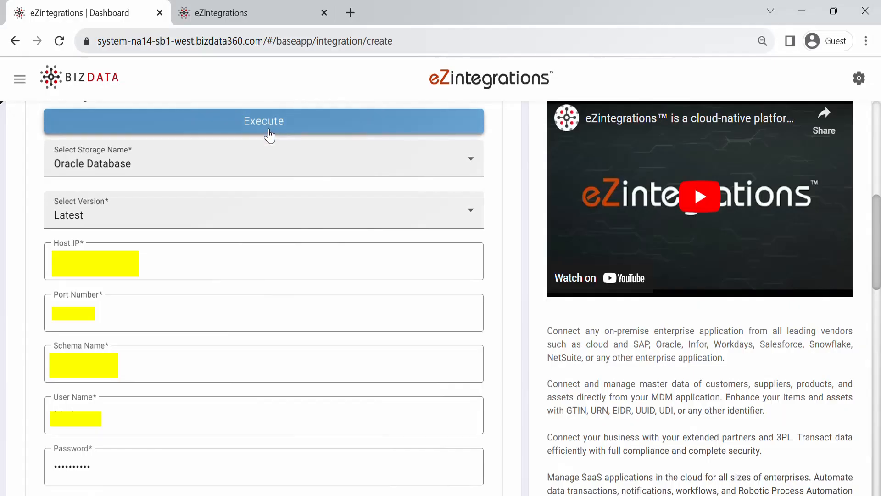
pyautogui.click(270, 135)
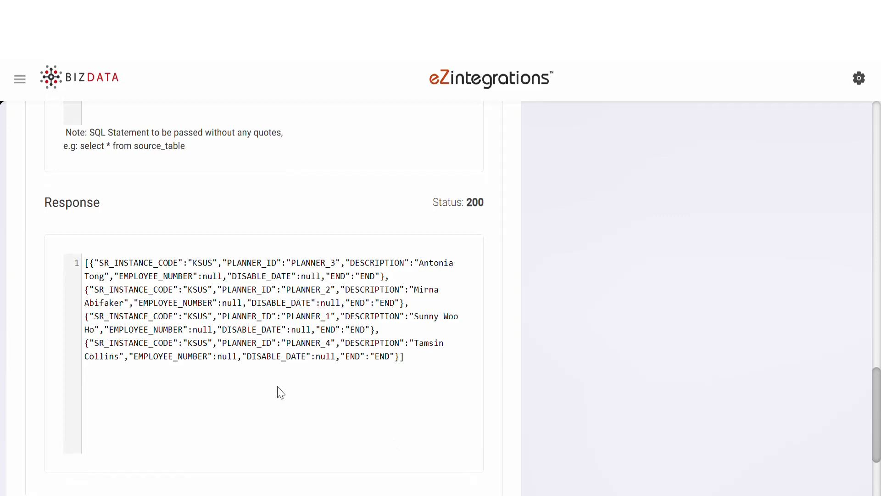
pyautogui.scroll(-4, 281, 393)
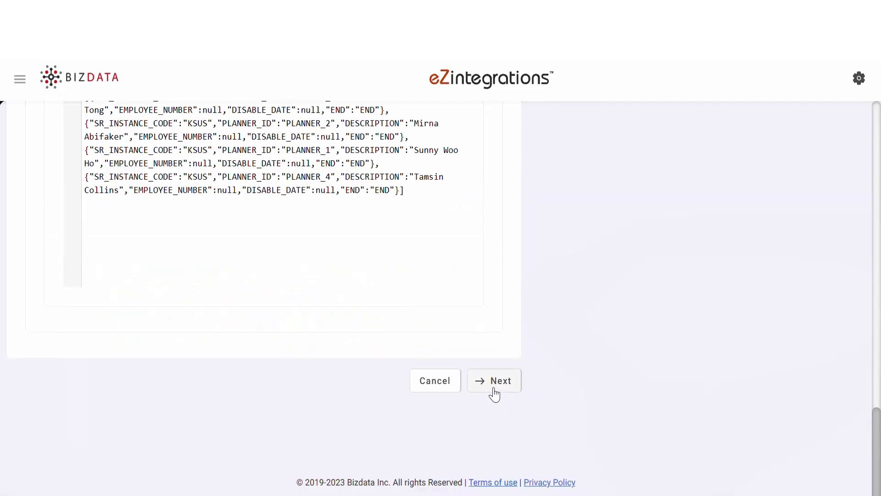
pyautogui.click(495, 389)
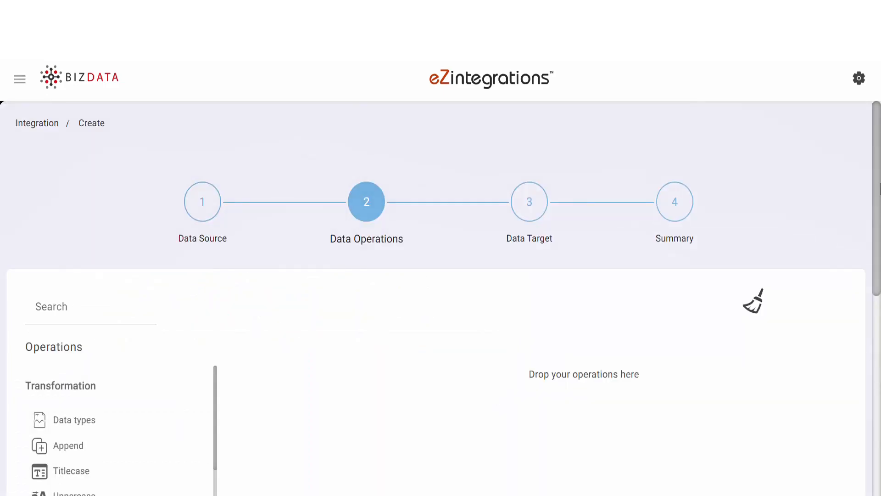
# Add JSON to delimiter with the pasted Key Data path, comma delimiter and response key file_data.
pyautogui.moveTo(880, 186); pyautogui.dragTo(880, 268)
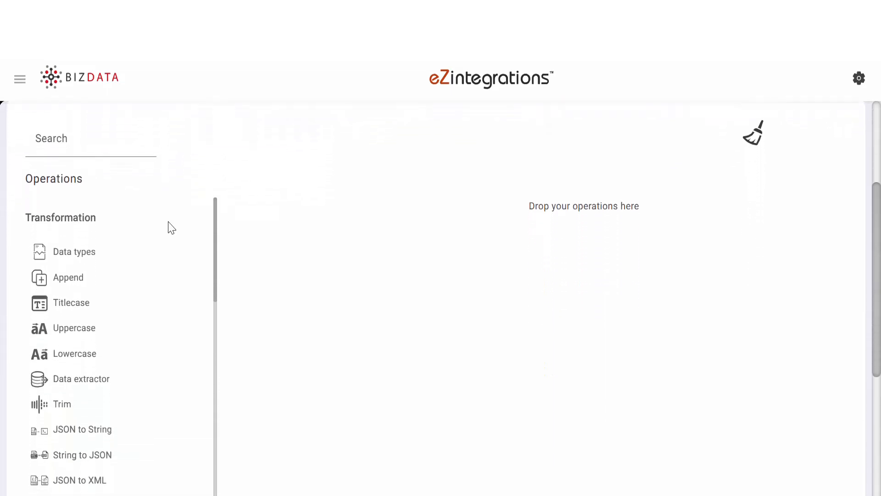
pyautogui.moveTo(216, 230); pyautogui.dragTo(219, 441)
pyautogui.moveTo(103, 408); pyautogui.dragTo(478, 185)
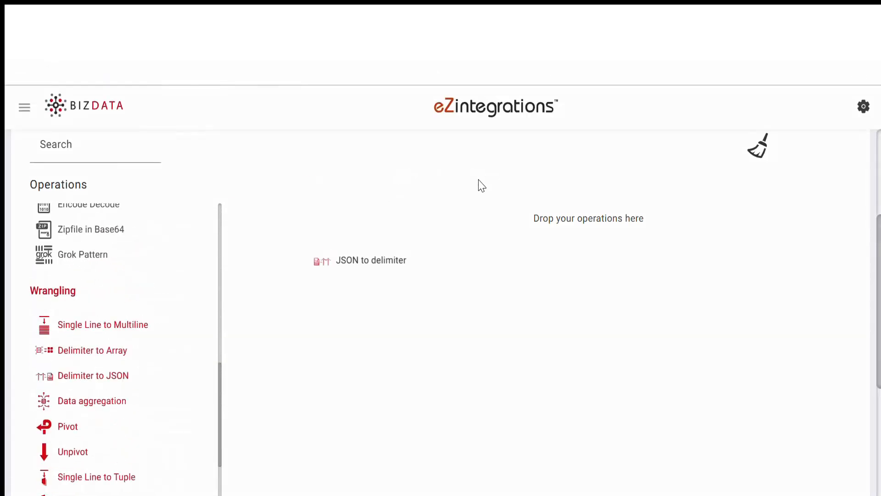
pyautogui.scroll(-4, 708, 458)
pyautogui.click(339, 230)
pyautogui.write("['bizdata_dataset_response']['items']")
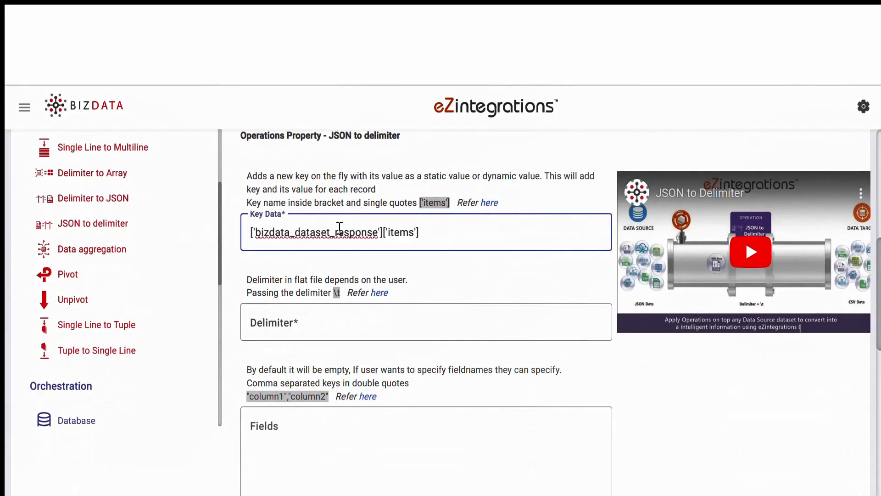
pyautogui.click(310, 329)
pyautogui.write(',')
pyautogui.scroll(-10, 310, 329)
pyautogui.click(334, 343)
pyautogui.write('file_data')
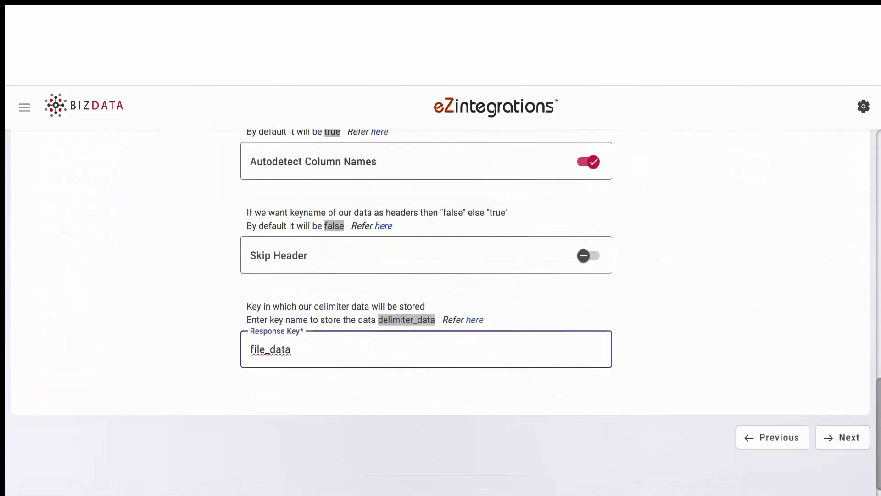
# Add a Base64 encoding operation that encodes "file_data".
pyautogui.moveTo(880, 420); pyautogui.dragTo(880, 243)
pyautogui.moveTo(220, 335); pyautogui.dragTo(220, 234)
pyautogui.moveTo(126, 280); pyautogui.dragTo(559, 165)
pyautogui.click(380, 388)
pyautogui.write('"file_data"')
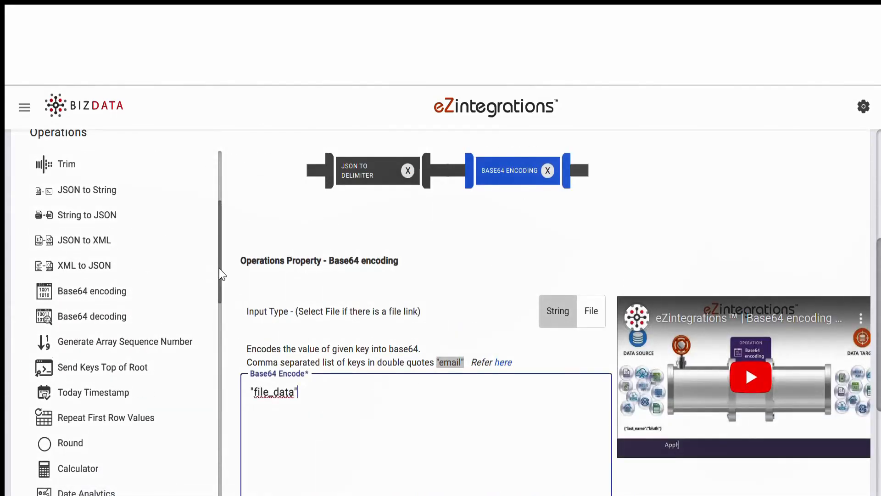
# Add an Append operation setting file_name Planners and extension .csv.
pyautogui.scroll(4, 90, 231)
pyautogui.moveTo(90, 231); pyautogui.dragTo(684, 172)
pyautogui.click(270, 375)
pyautogui.write('"file_name": "Planners","file_extension": ".csv"')
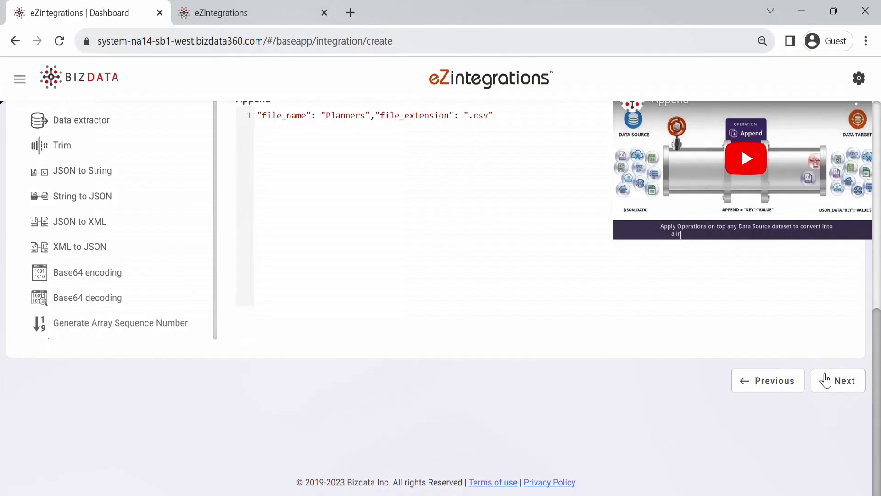
# Target Bizintel360 Data Lake Ingestion, table worksheet_files, primary key {%file_name%}, then continue to Summary.
pyautogui.click(834, 380)
pyautogui.click(283, 373)
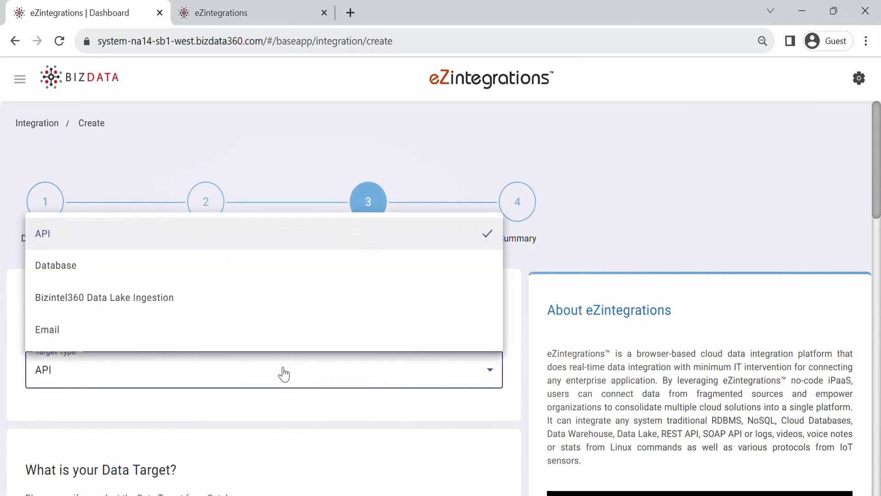
pyautogui.click(258, 310)
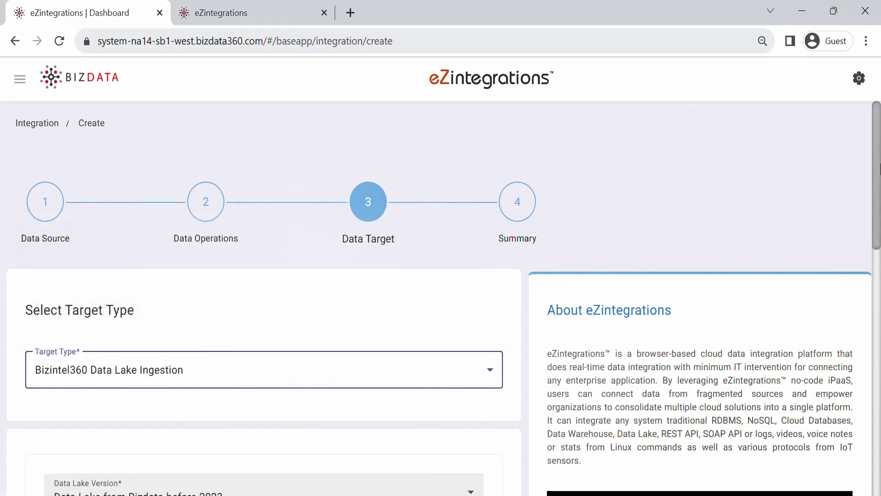
pyautogui.scroll(-5, 879, 168)
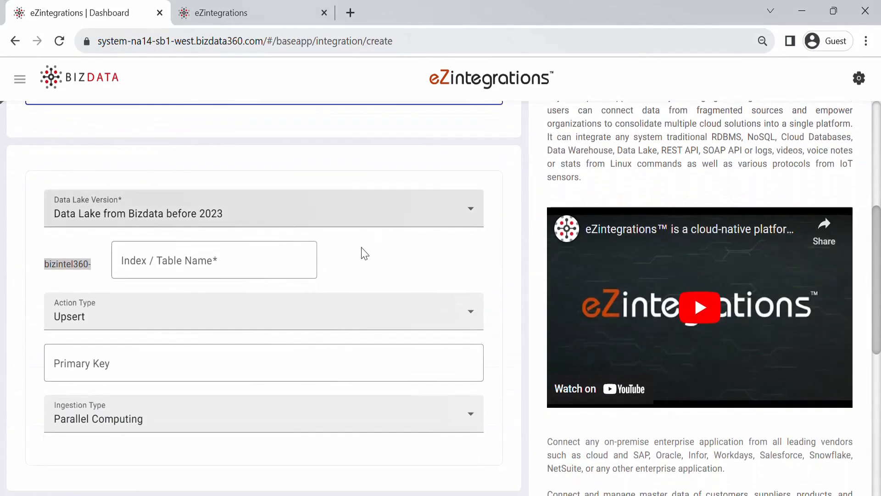
pyautogui.click(252, 275)
pyautogui.write('work')
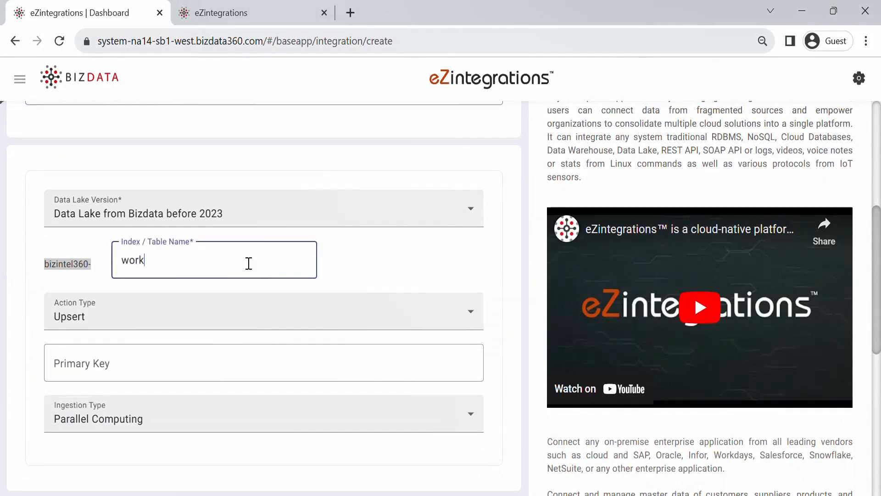
pyautogui.write('sheet_files')
pyautogui.click(166, 364)
pyautogui.write('{%file_name%}')
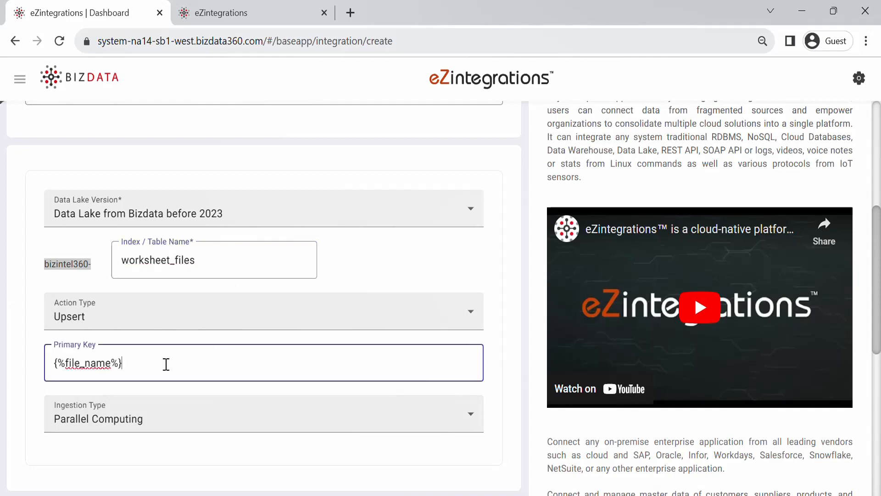
pyautogui.scroll(-3, 503, 410)
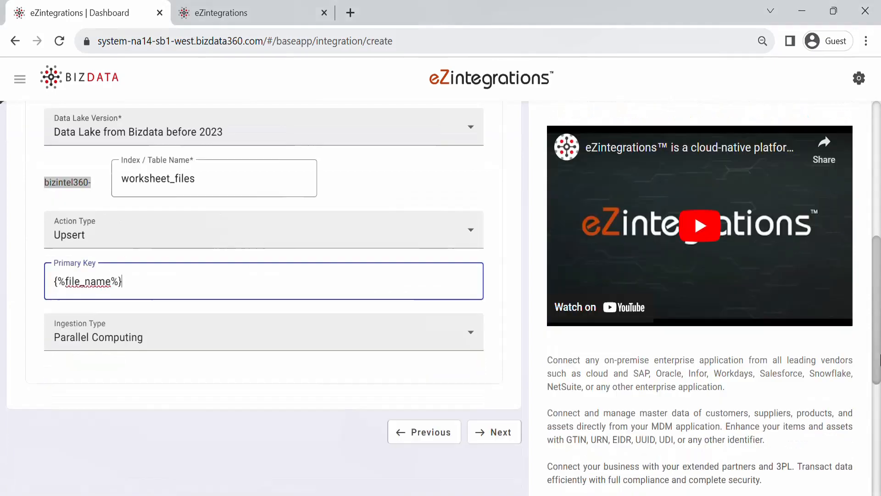
pyautogui.click(503, 404)
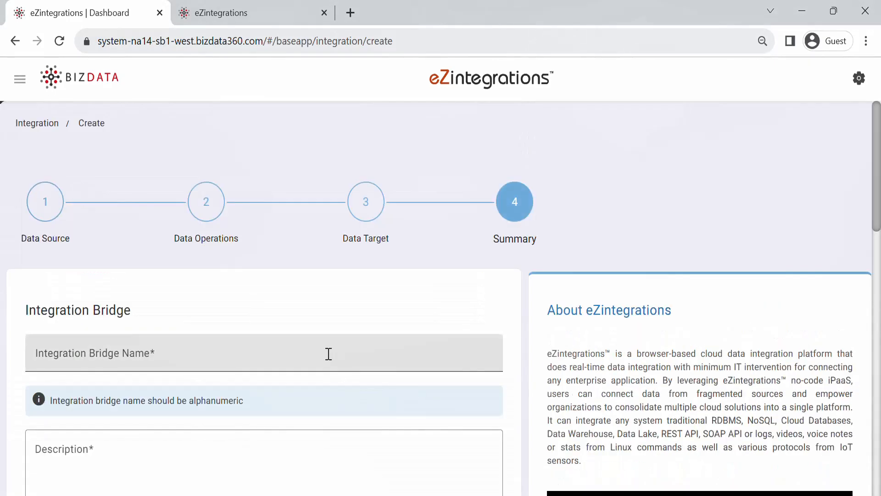
# Name the bridge 'Oracle Database Table2 to Datalake', add a description, lengthen the interval, and save.
pyautogui.click(329, 355)
pyautogui.write('Ora')
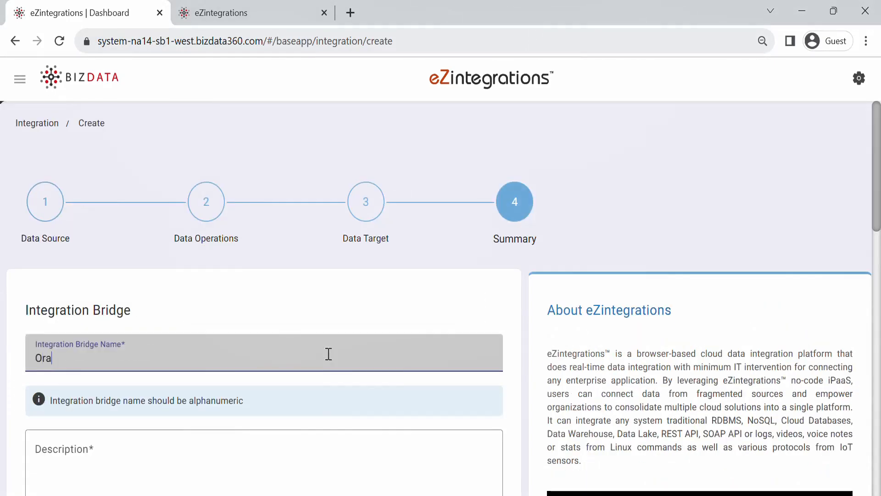
pyautogui.write('cle Database Table2 to')
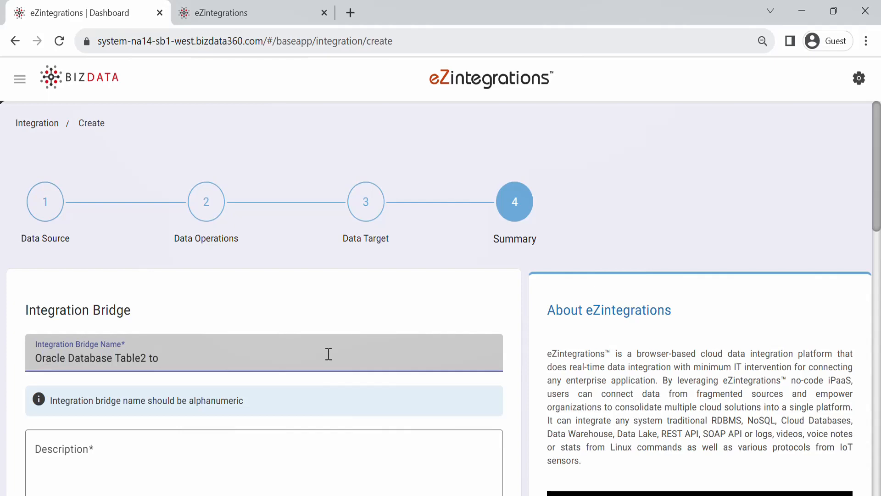
pyautogui.write(' Datalake')
pyautogui.press('Tab')
pyautogui.write('This integration fetches data from Oracle DB and inserts into Bizintel360 DataLake')
pyautogui.moveTo(876, 197); pyautogui.dragTo(879, 305)
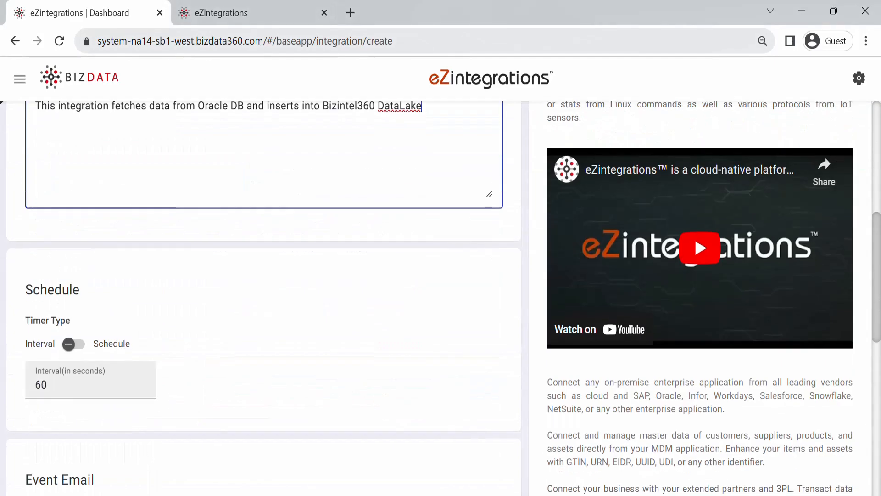
pyautogui.scroll(-5, 879, 306)
pyautogui.click(60, 144)
pyautogui.write('000')
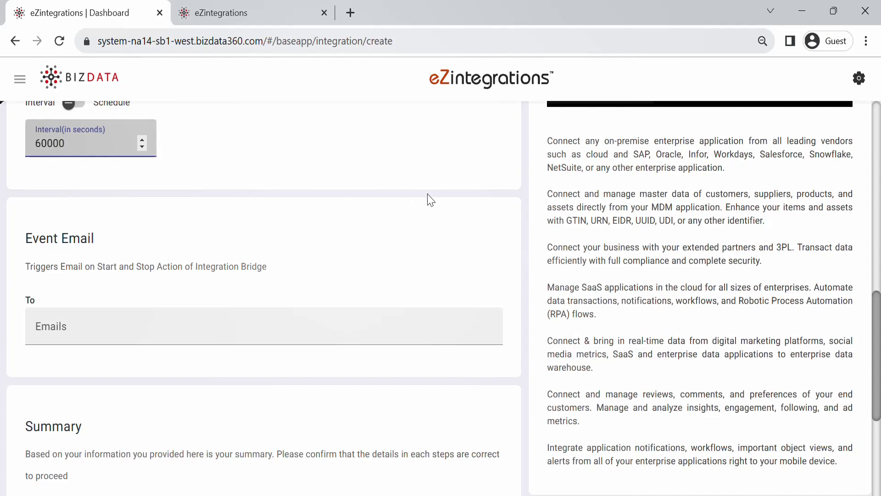
pyautogui.moveTo(880, 344); pyautogui.dragTo(657, 423)
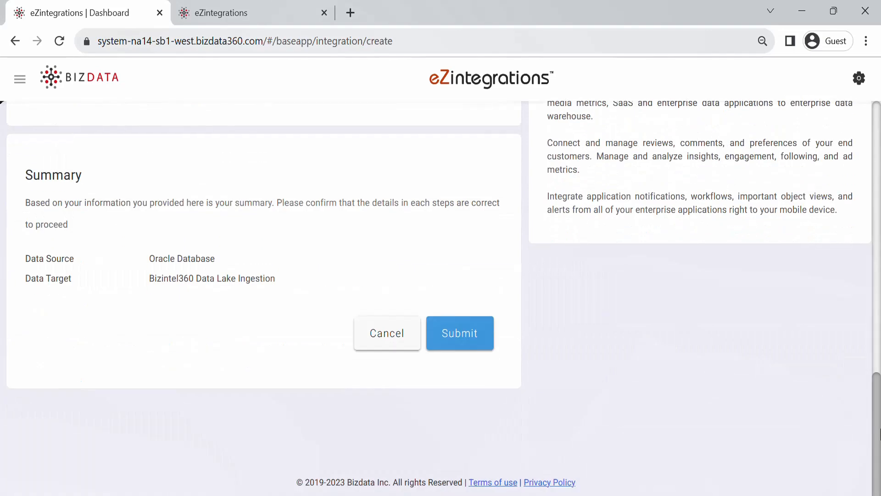
pyautogui.click(474, 345)
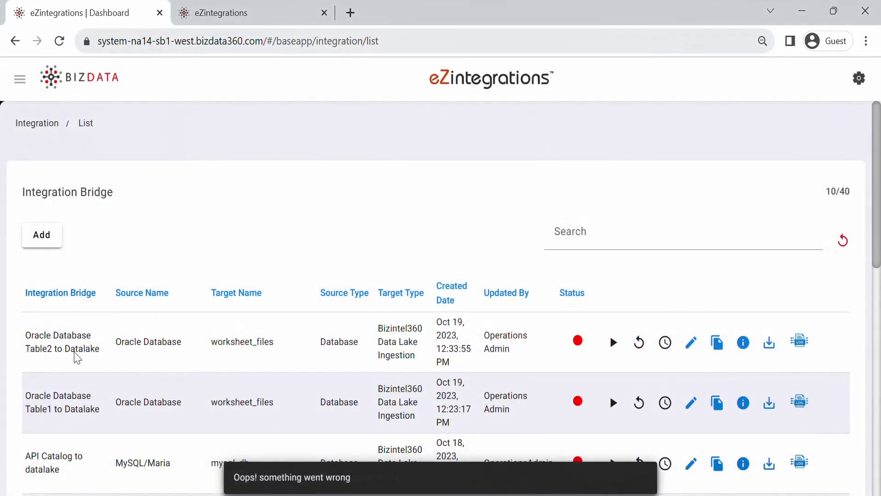
# Start the Table2 bridge, confirm the alert, and open its live streaming logs.
pyautogui.click(616, 346)
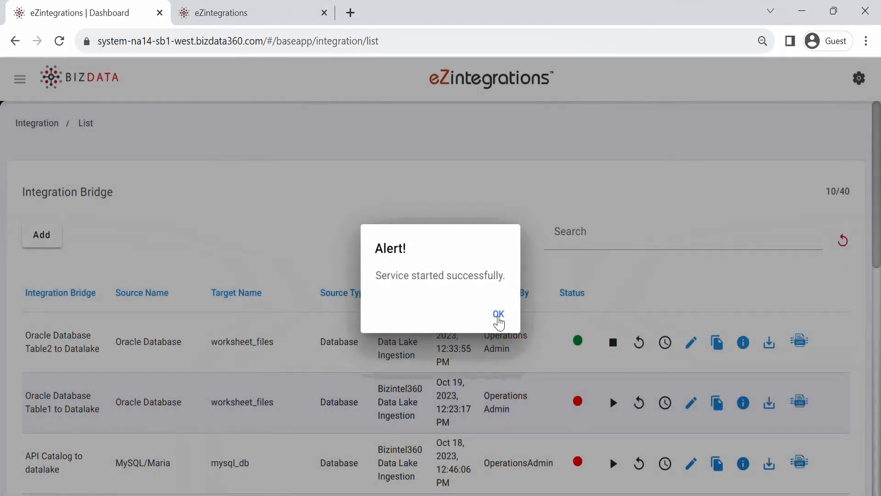
pyautogui.click(499, 316)
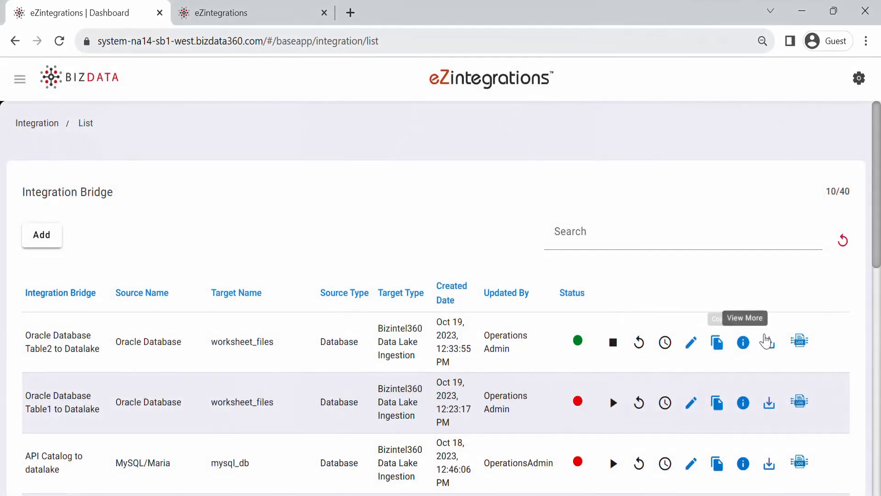
pyautogui.click(799, 341)
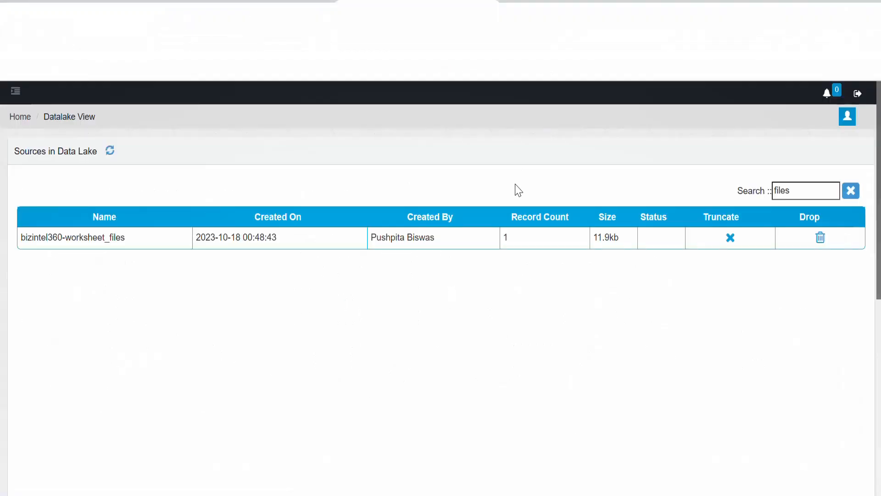
# Refresh the Data Lake sources and hide the file_data column in Discover.
pyautogui.click(111, 151)
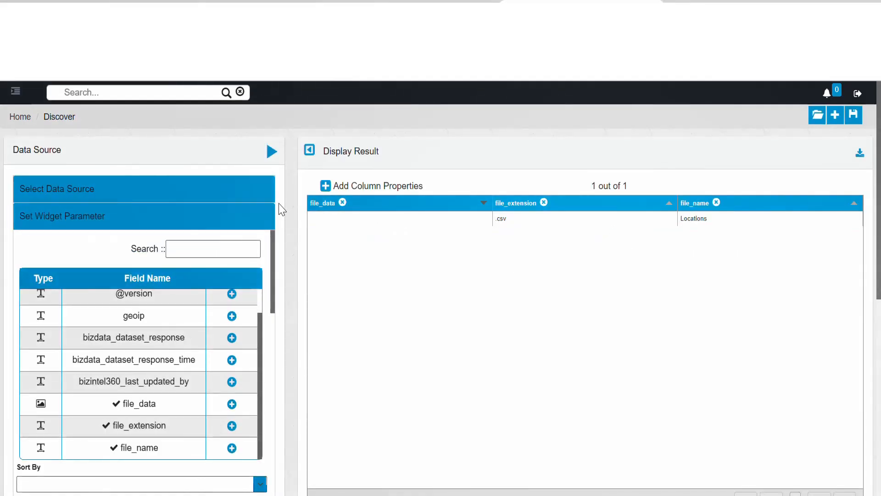
pyautogui.click(342, 202)
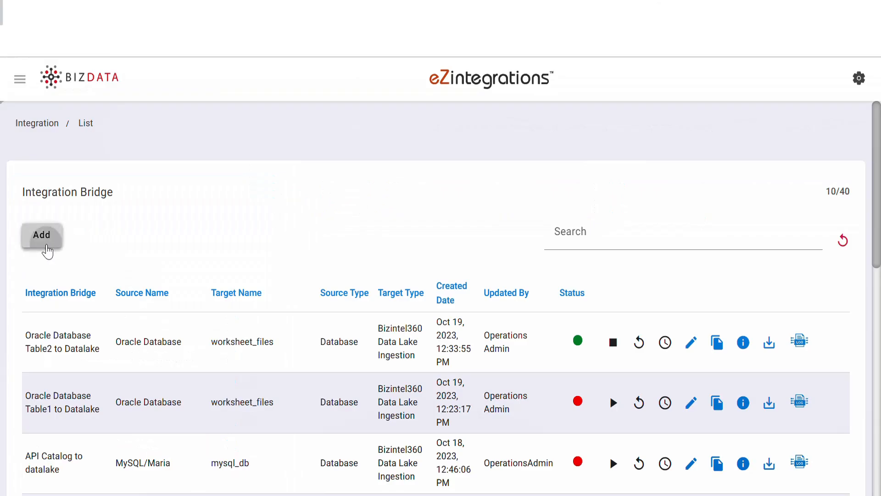
# Start a new bridge with a Database source, Oracle Database storage and the Latest version.
pyautogui.click(47, 247)
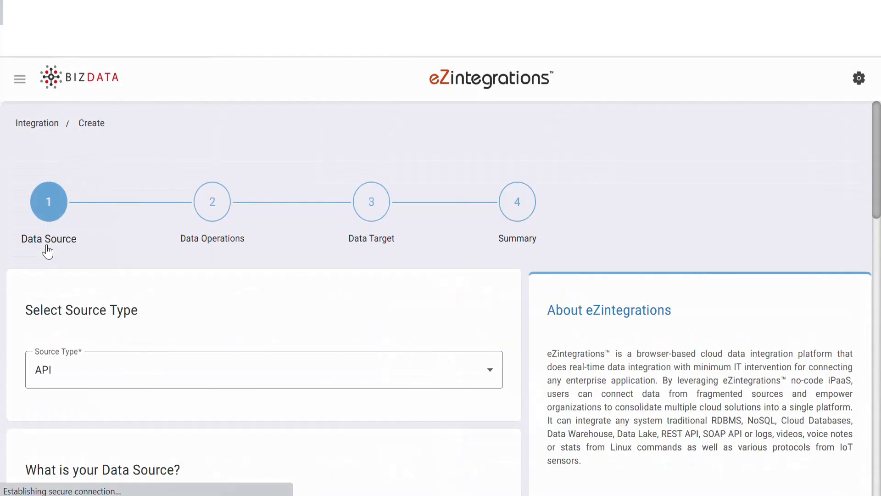
pyautogui.click(131, 385)
pyautogui.click(369, 276)
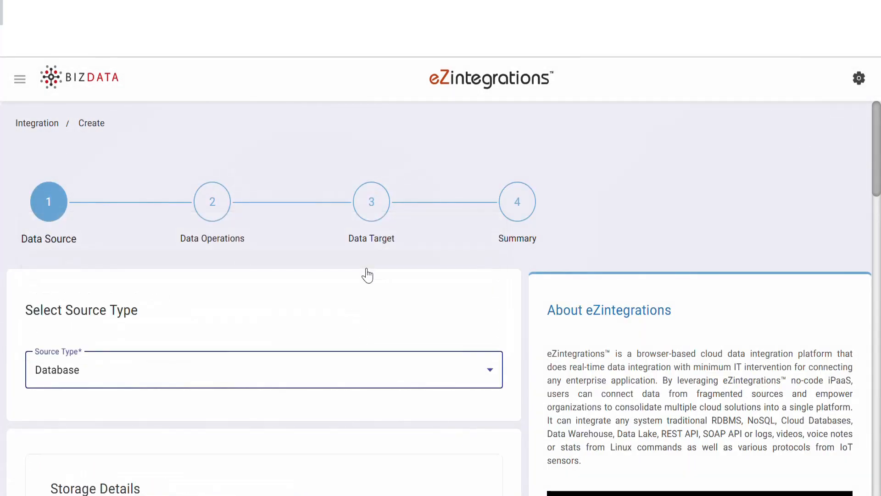
pyautogui.moveTo(878, 136); pyautogui.dragTo(880, 225)
pyautogui.click(469, 182)
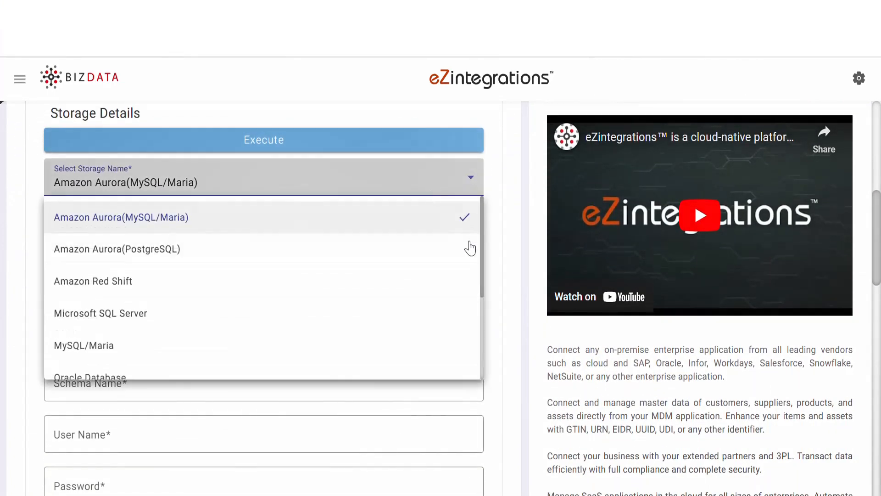
pyautogui.scroll(-2, 311, 315)
pyautogui.click(311, 315)
pyautogui.click(176, 229)
pyautogui.click(170, 272)
# Enter the host, port, user and password, then run SELECT * FROM uom, returning three units.
pyautogui.click(173, 277)
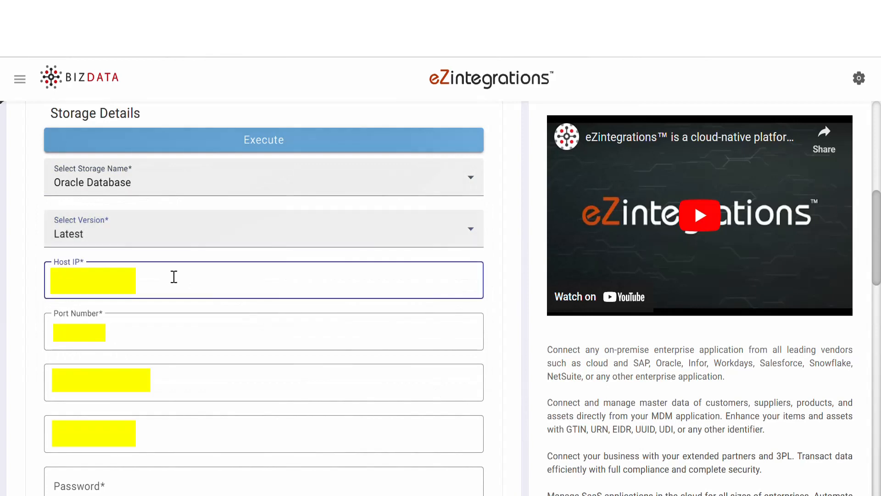
pyautogui.moveTo(106, 332); pyautogui.dragTo(15, 337)
pyautogui.press('Tab')
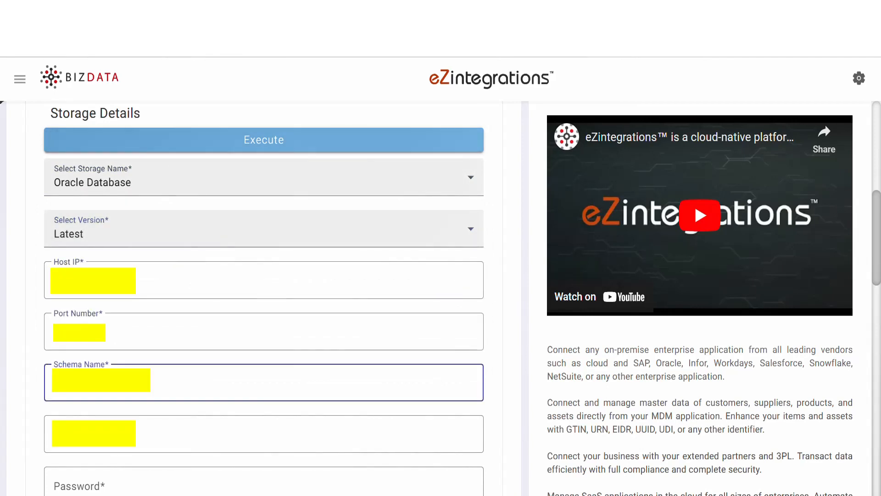
pyautogui.press('Tab')
pyautogui.click(90, 477)
pyautogui.write('**********')
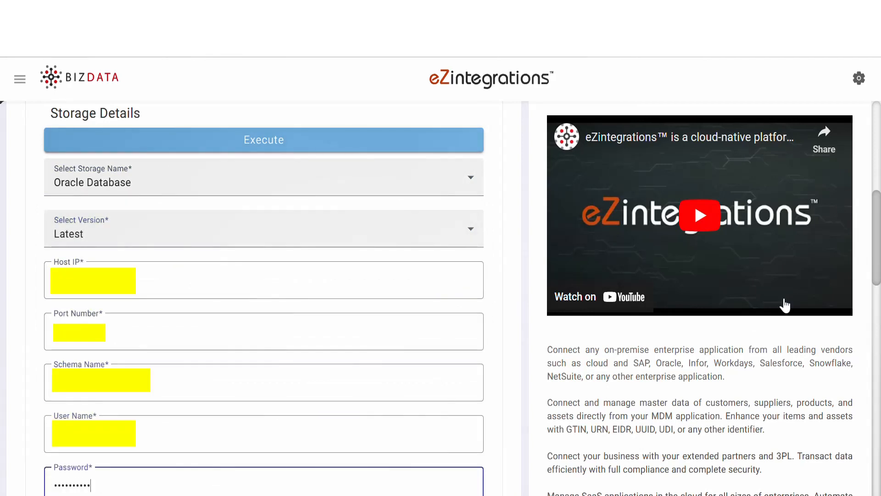
pyautogui.click(285, 151)
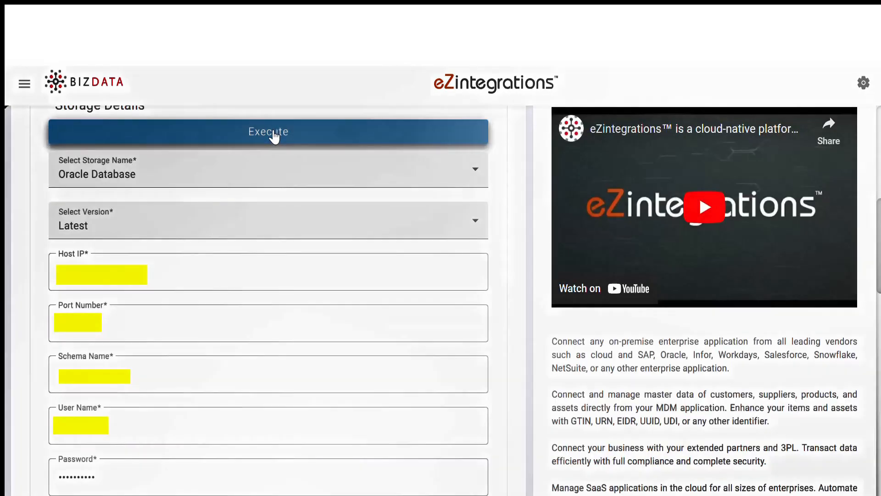
pyautogui.click(271, 132)
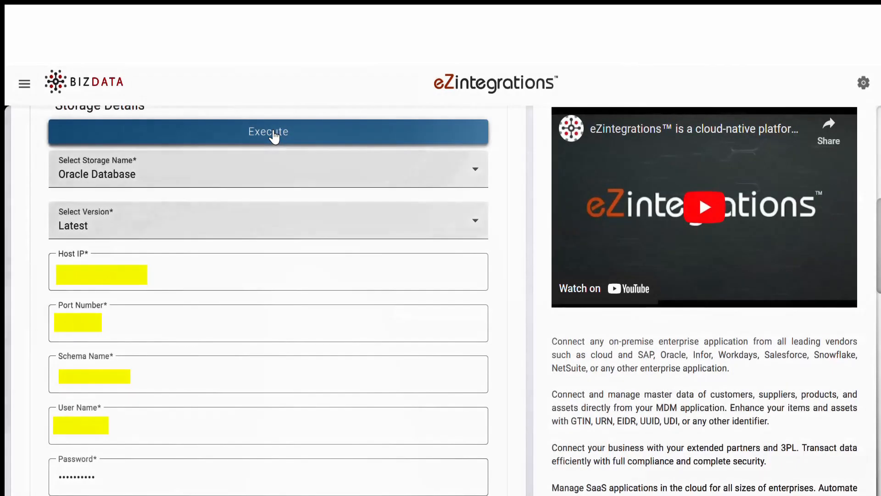
pyautogui.moveTo(879, 244); pyautogui.dragTo(878, 410)
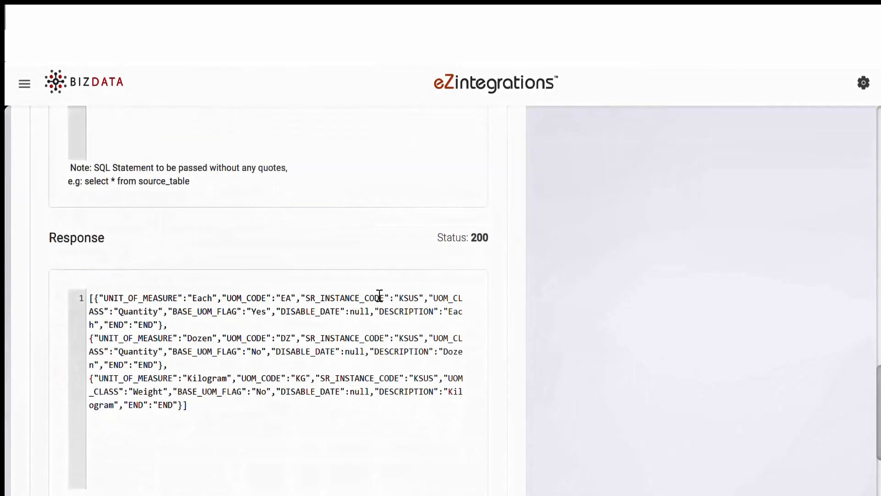
pyautogui.scroll(-5, 275, 321)
# Add a JSON to delimiter operation with its delimiter and response key file_data.
pyautogui.click(501, 398)
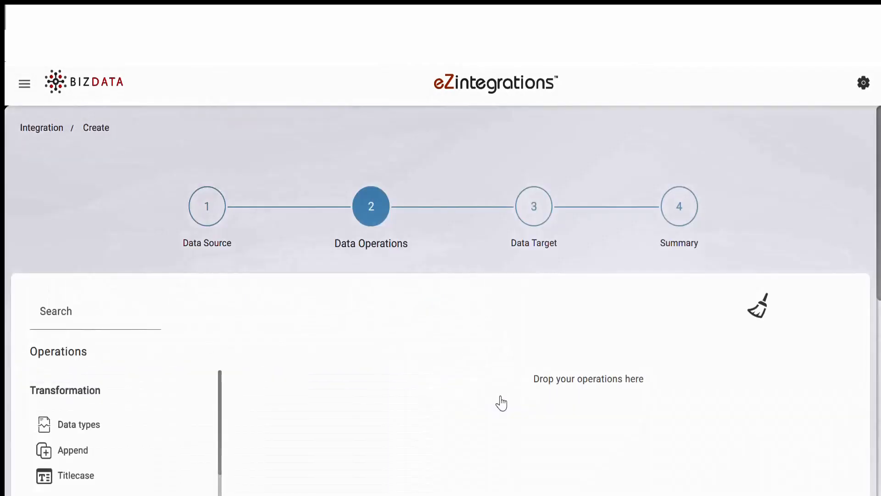
pyautogui.moveTo(880, 209); pyautogui.dragTo(880, 292)
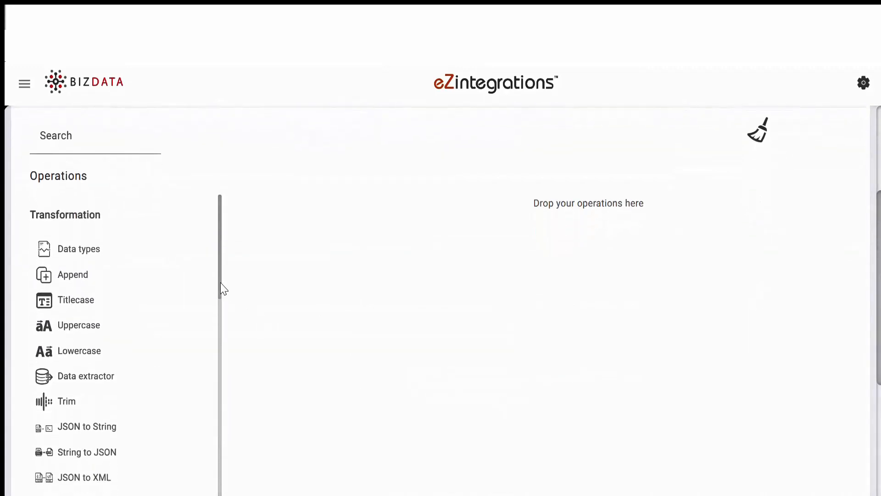
pyautogui.moveTo(222, 290); pyautogui.dragTo(228, 406)
pyautogui.moveTo(226, 402); pyautogui.dragTo(225, 417)
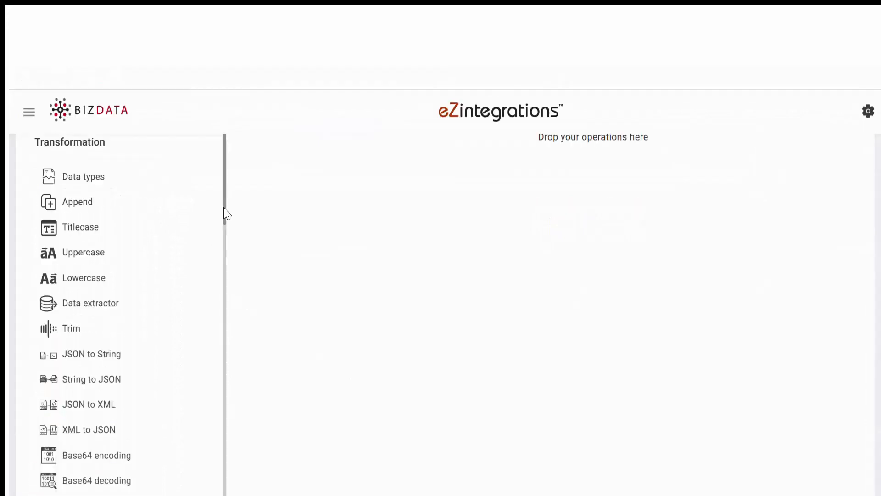
pyautogui.moveTo(224, 209); pyautogui.dragTo(220, 388)
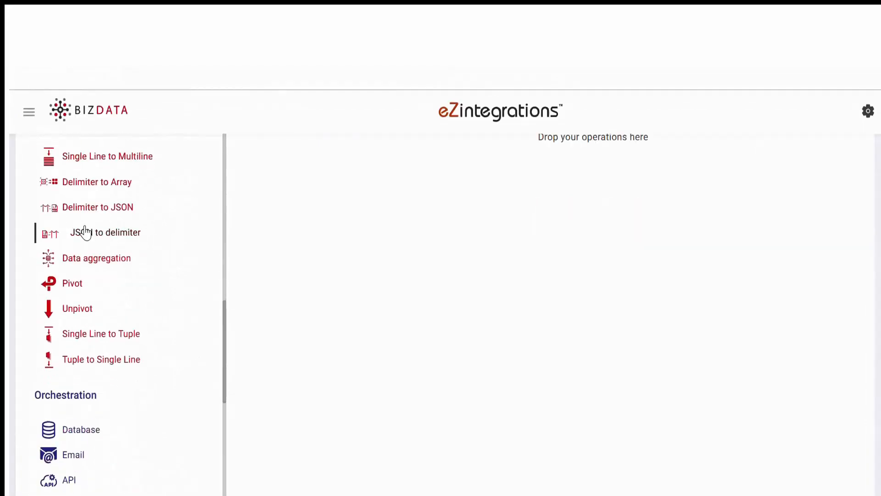
pyautogui.moveTo(85, 232); pyautogui.dragTo(376, 165)
pyautogui.scroll(1, 380, 171)
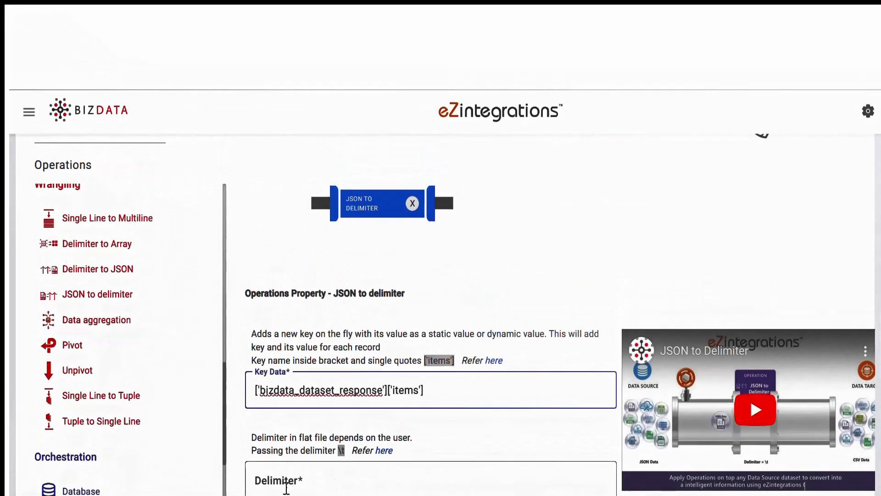
pyautogui.click(286, 488)
pyautogui.scroll(-8, 385, 416)
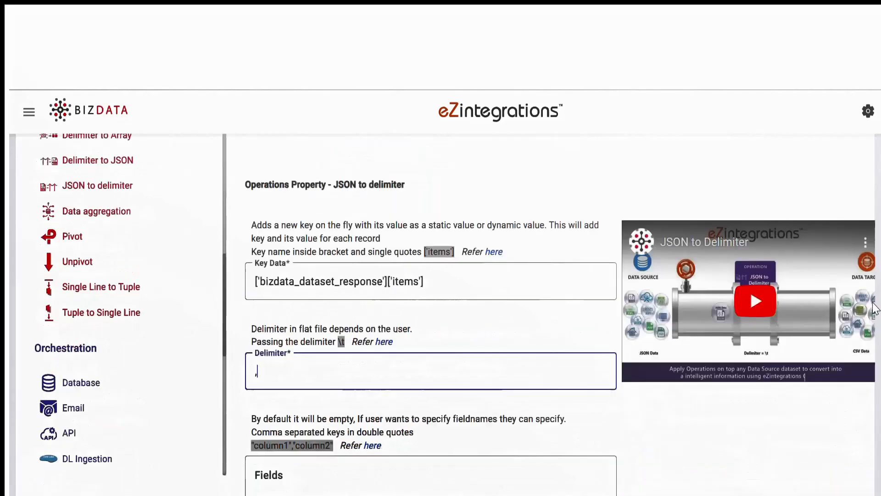
pyautogui.click(359, 350)
pyautogui.write('file_data')
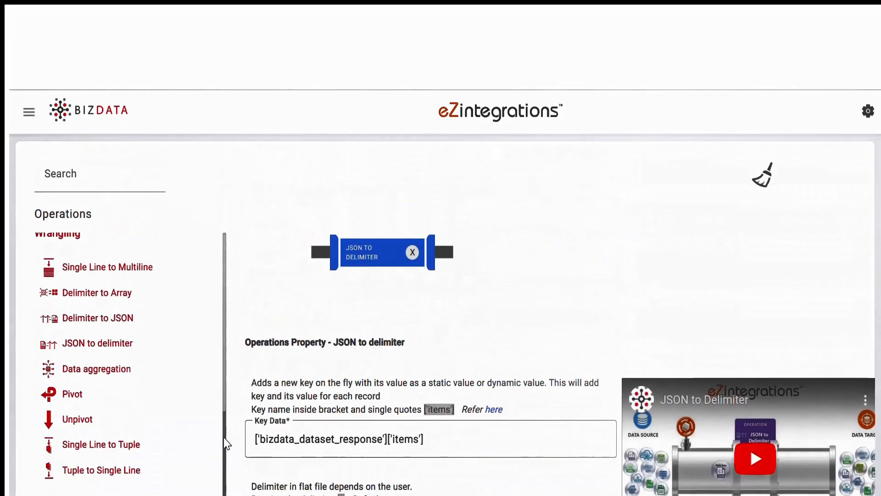
# Add a Base64 encoding operation that encodes "file_data".
pyautogui.scroll(10, 225, 443)
pyautogui.moveTo(112, 269); pyautogui.dragTo(506, 249)
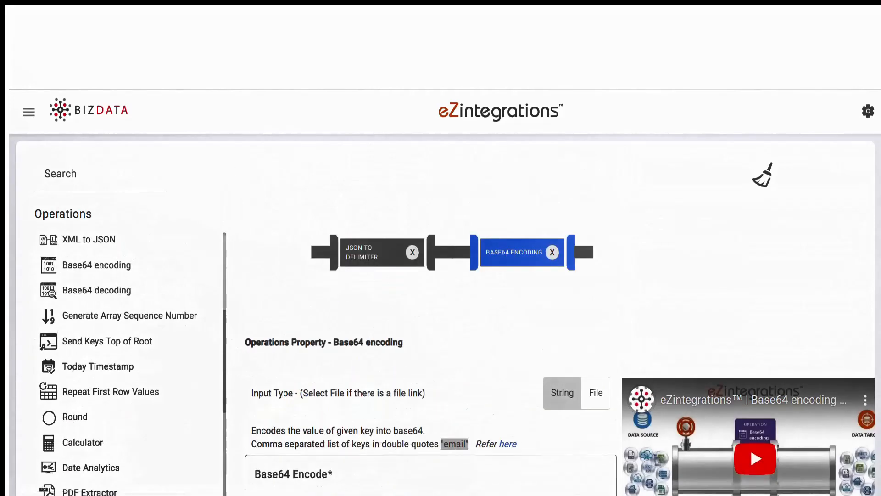
pyautogui.scroll(-3, 360, 337)
pyautogui.click(358, 336)
pyautogui.write('"file_da')
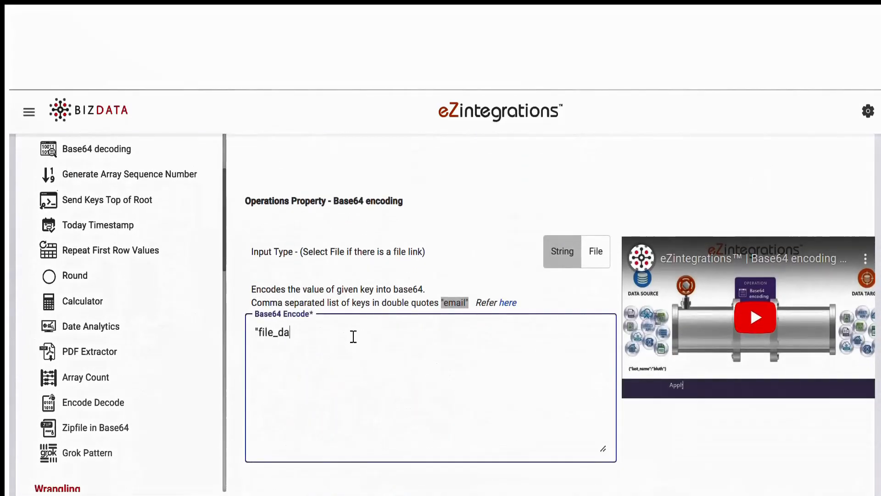
pyautogui.write('ta"')
# Add an Append operation setting file_name UOM and extension .csv.
pyautogui.scroll(3, 224, 351)
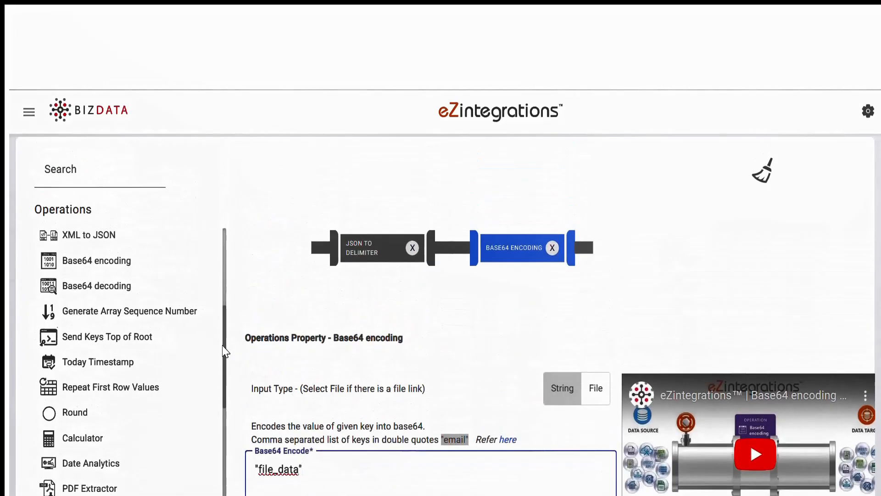
pyautogui.scroll(-5, 224, 270)
pyautogui.moveTo(109, 306); pyautogui.dragTo(646, 270)
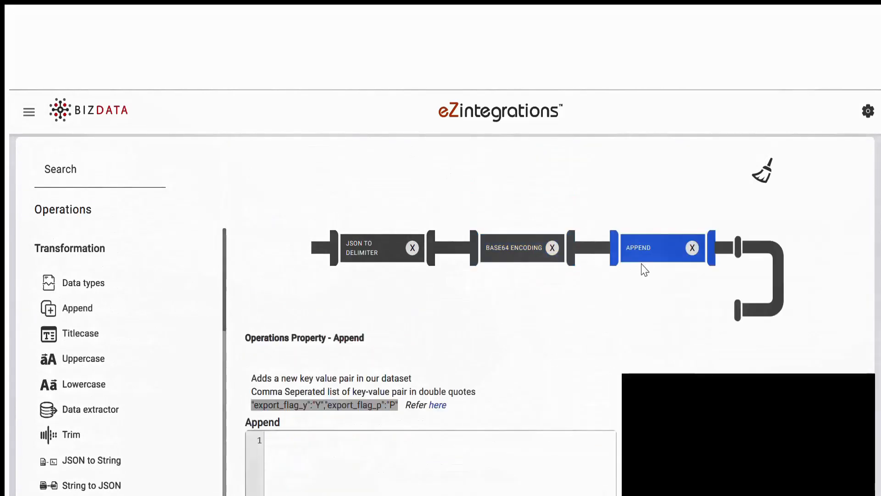
pyautogui.scroll(-2, 275, 371)
pyautogui.click(275, 371)
pyautogui.write('"file_name": "UOM","file_extension": ".csv"')
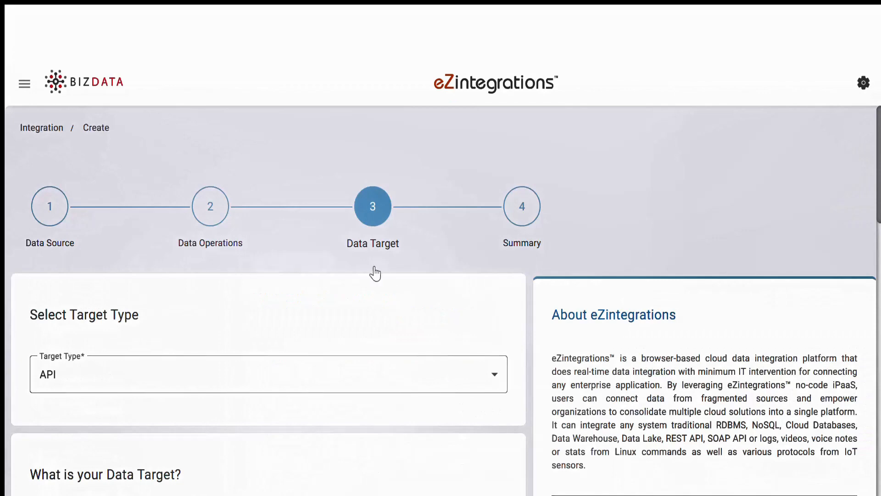
# Target Bizintel360 Data Lake Ingestion, table worksheet_files, with primary key {%file_name%}.
pyautogui.click(392, 376)
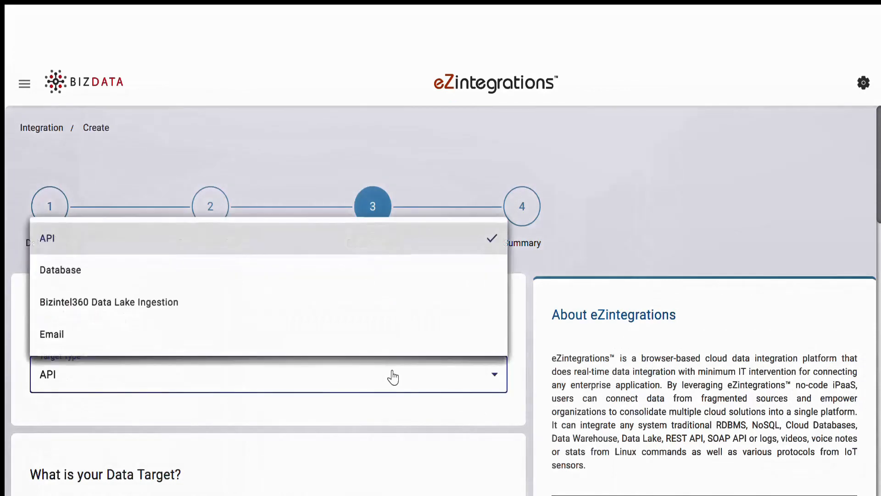
pyautogui.click(361, 314)
pyautogui.scroll(-7, 268, 240)
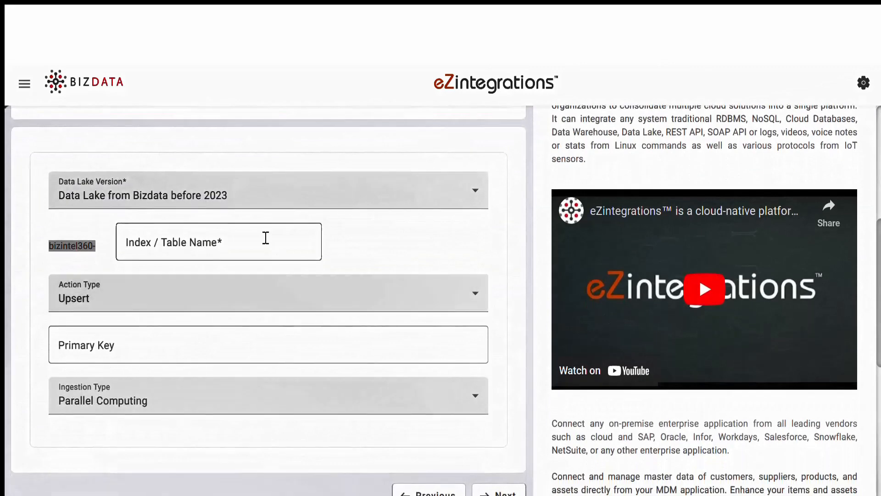
pyautogui.click(266, 238)
pyautogui.write('worksheet_files')
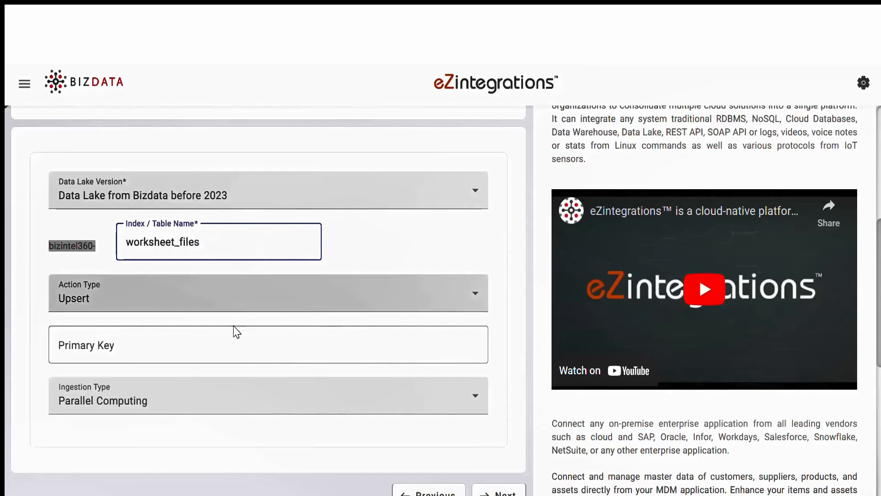
pyautogui.click(368, 354)
pyautogui.write('{%file_name%}')
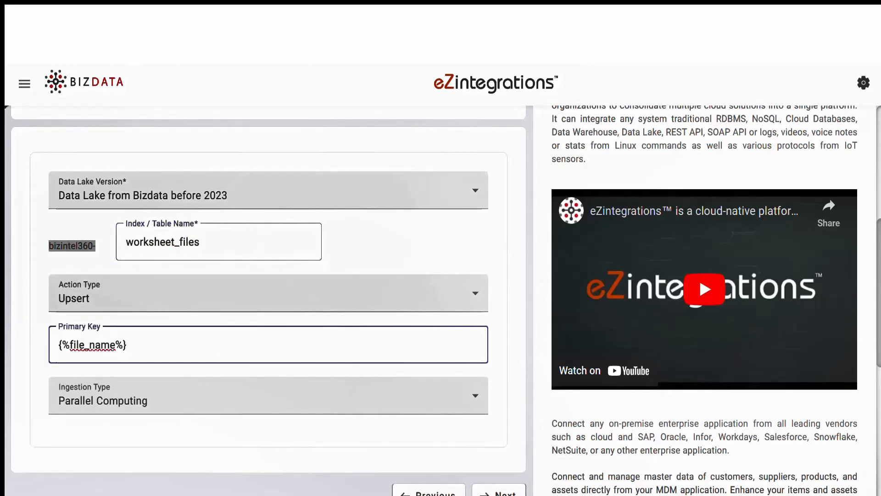
pyautogui.scroll(-2, 500, 415)
pyautogui.click(500, 409)
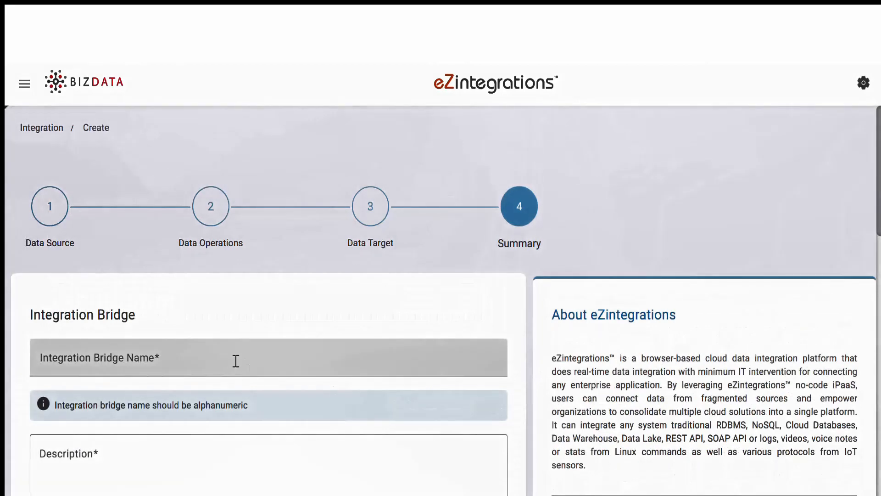
# Name the bridge 'Oracle Database Table 3 to Datalake', add a description, set interval 60000, and save.
pyautogui.click(235, 361)
pyautogui.write('Oracle Database Table 3 to')
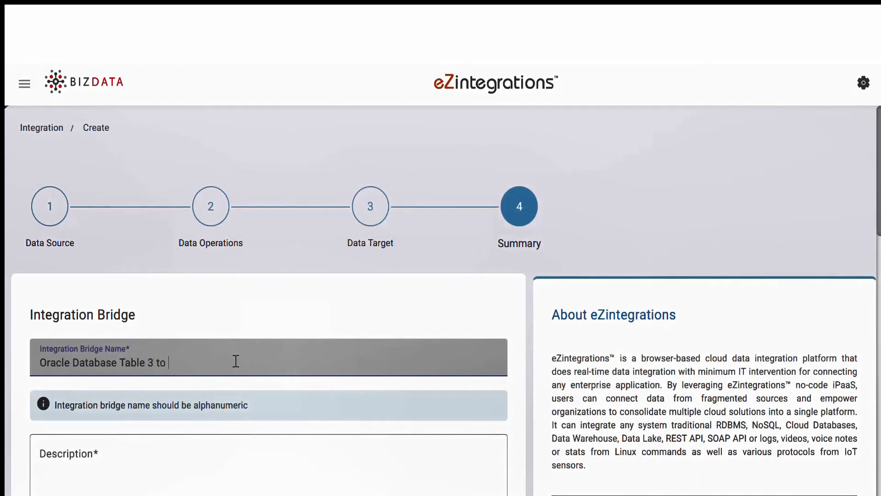
pyautogui.click(184, 472)
pyautogui.write('This integration fetches data from Oracle DB and inserts into Bizintel360 DataLake')
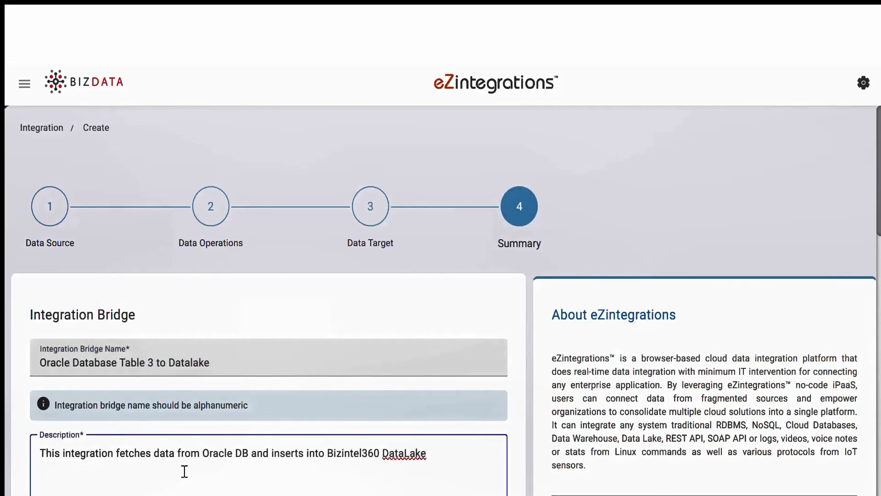
pyautogui.scroll(-8, 207, 375)
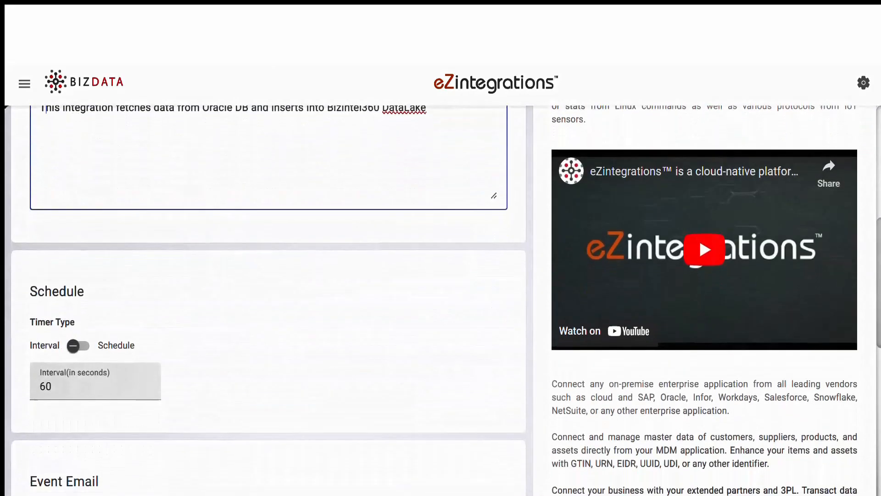
pyautogui.click(75, 349)
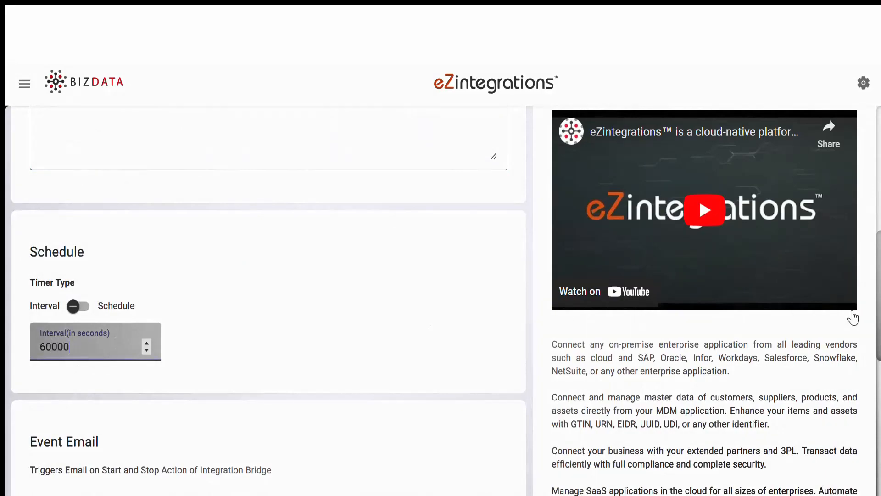
pyautogui.scroll(-8, 581, 453)
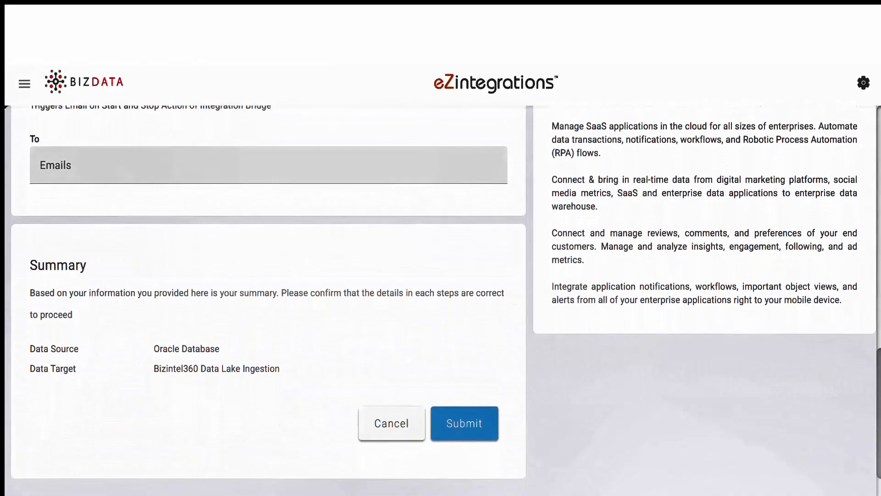
pyautogui.click(464, 417)
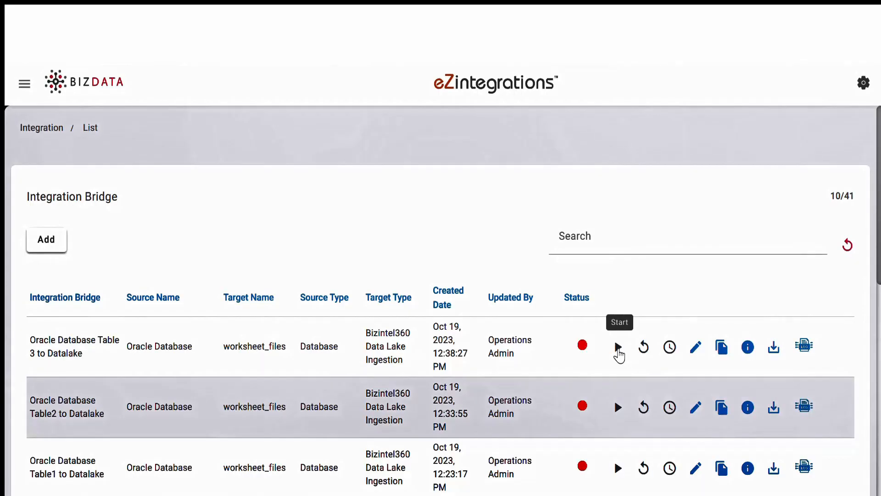
# Start the Table 3 bridge, acknowledge the started message, and open its live streaming logs.
pyautogui.click(618, 349)
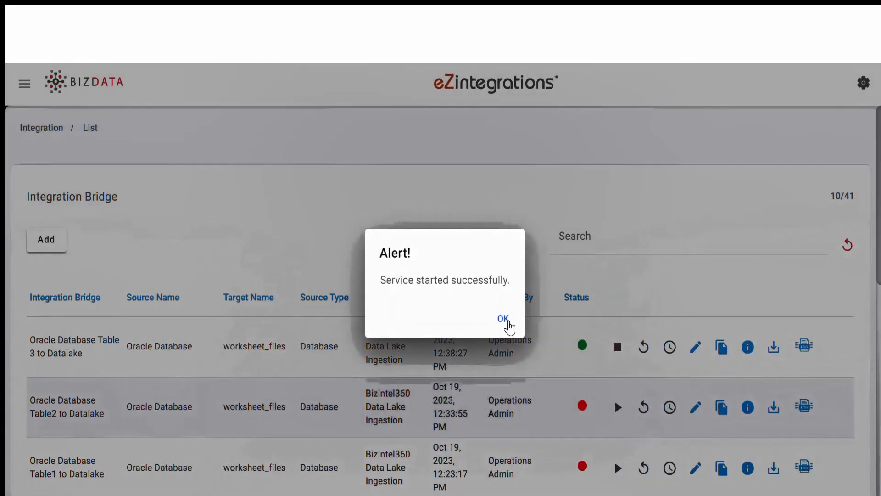
pyautogui.click(503, 319)
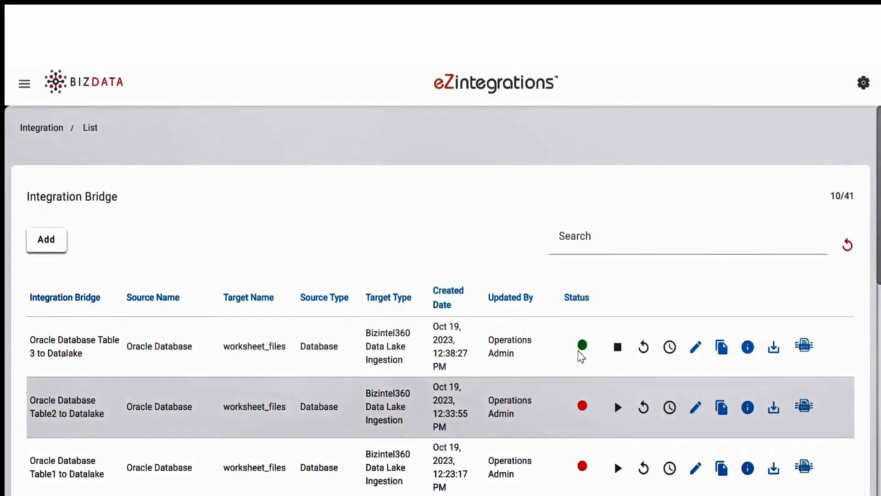
pyautogui.click(799, 350)
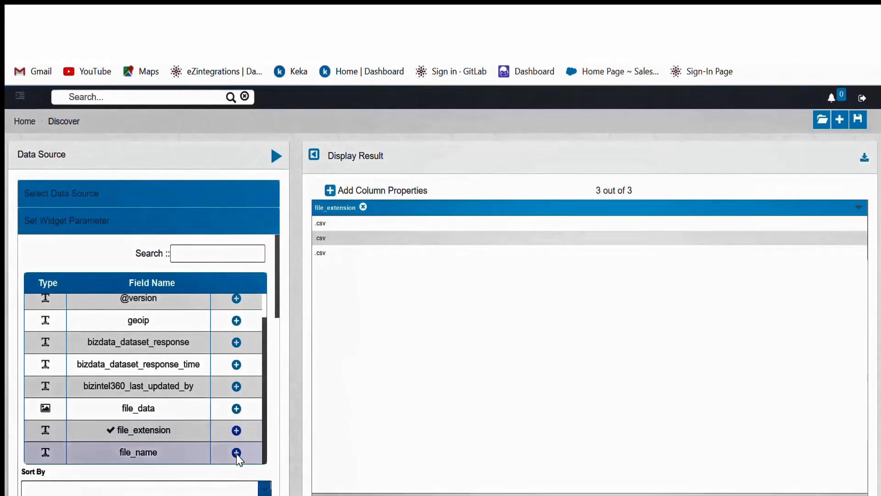
# Add file_name as a Discover result column next to file_extension.
pyautogui.click(237, 453)
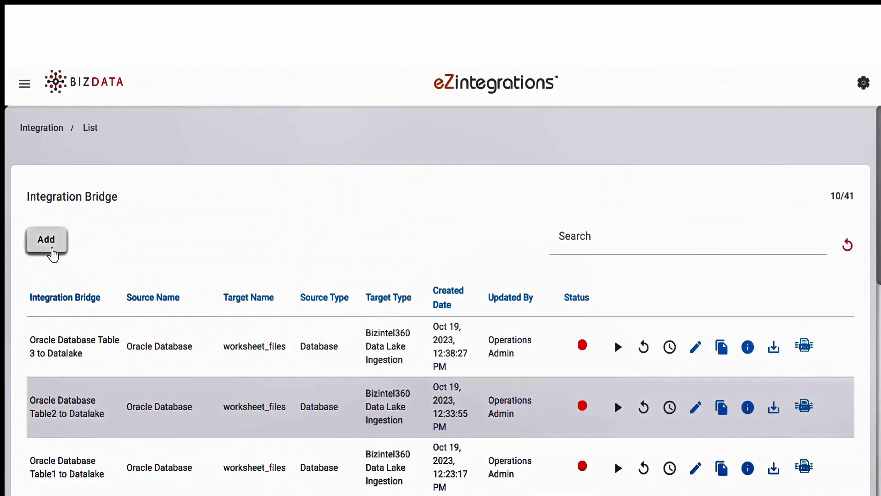
# Create a new bridge with source type Bizintel360 Data Lake Source and index worksheet_files.
pyautogui.click(46, 239)
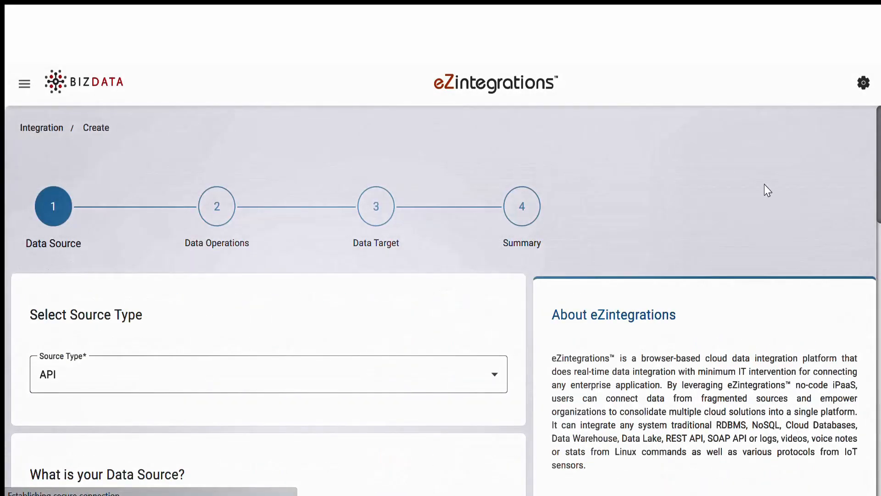
pyautogui.click(356, 390)
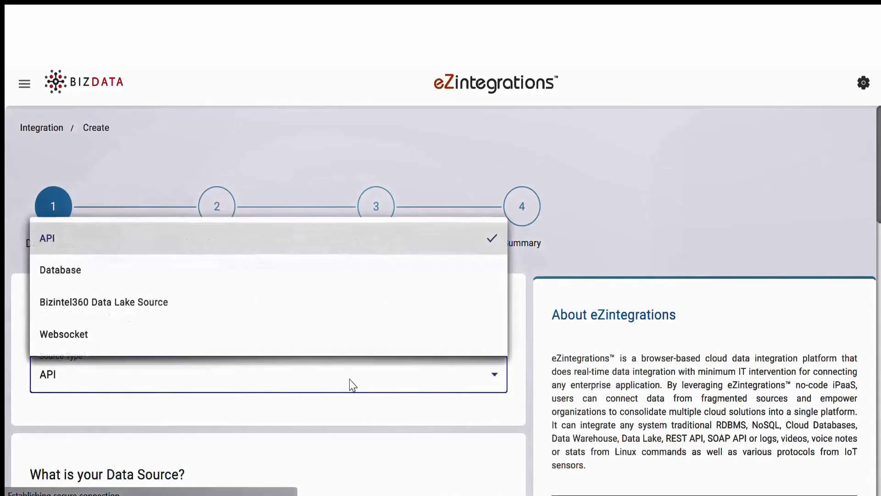
pyautogui.click(332, 314)
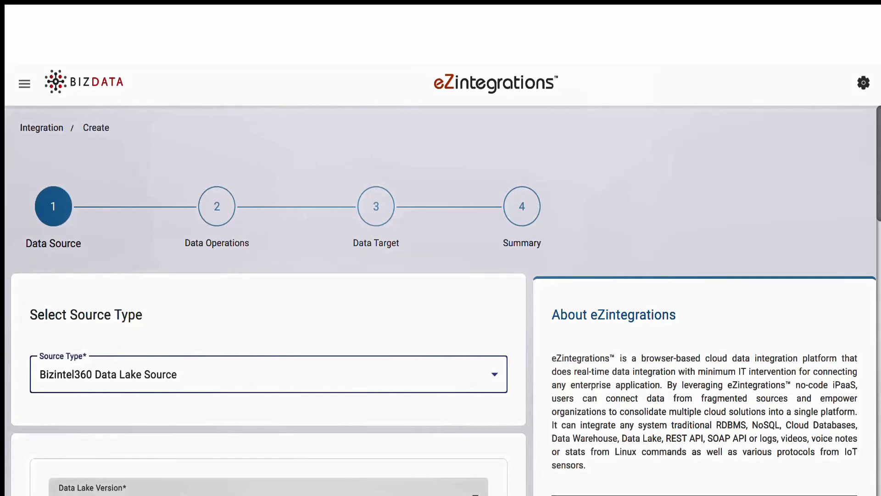
pyautogui.scroll(-5, 275, 298)
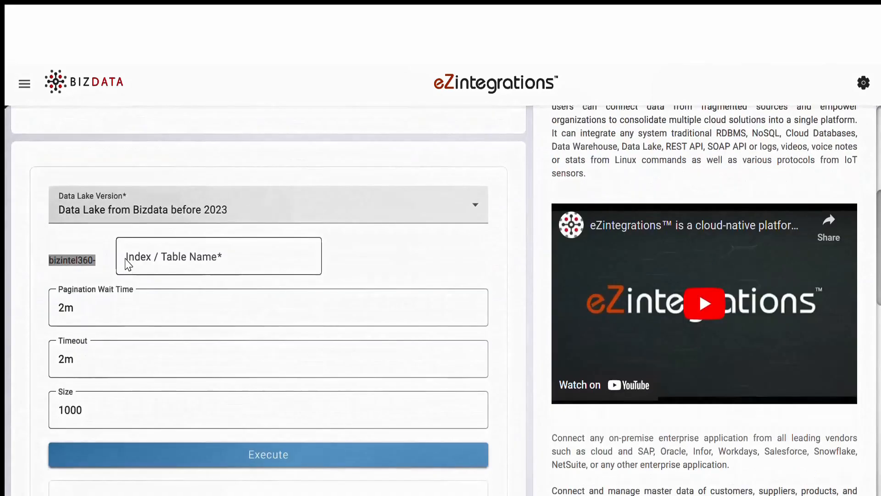
pyautogui.click(130, 256)
pyautogui.write('wo')
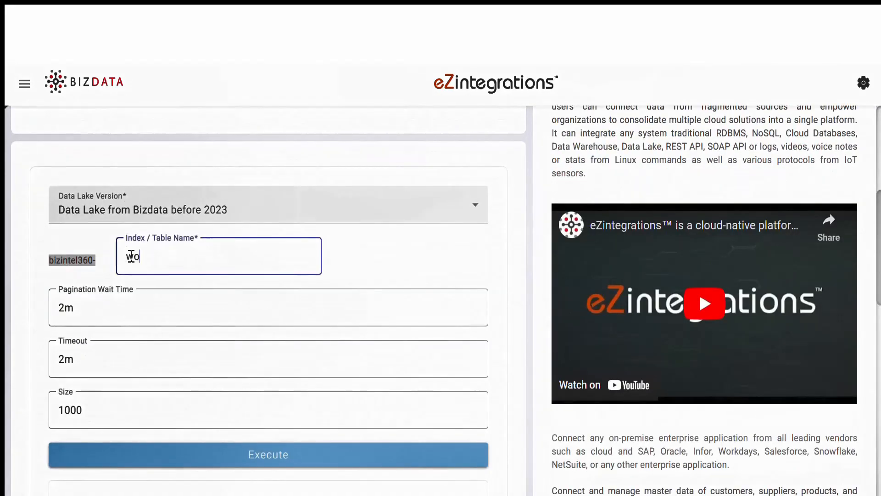
pyautogui.write('rksheet_')
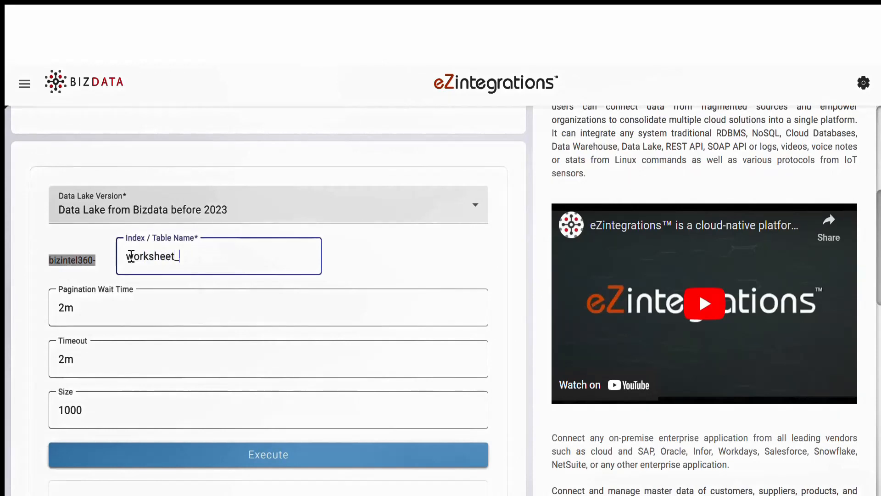
pyautogui.write('files')
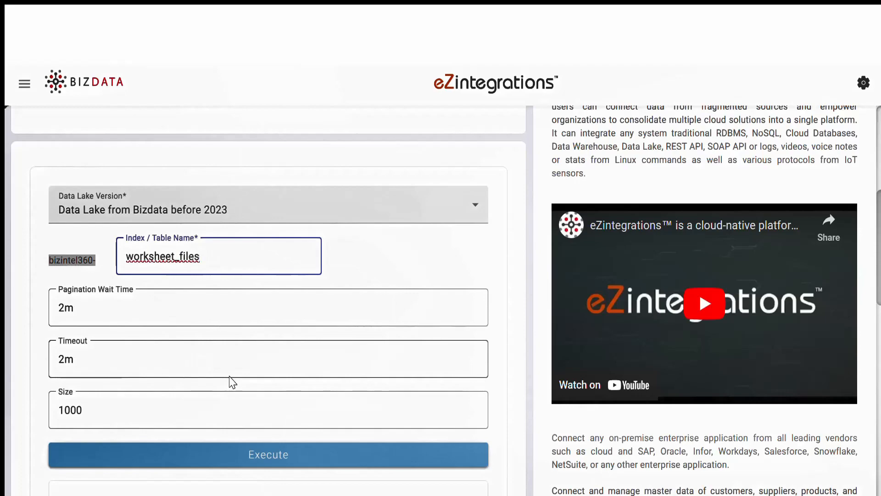
pyautogui.scroll(-5, 232, 381)
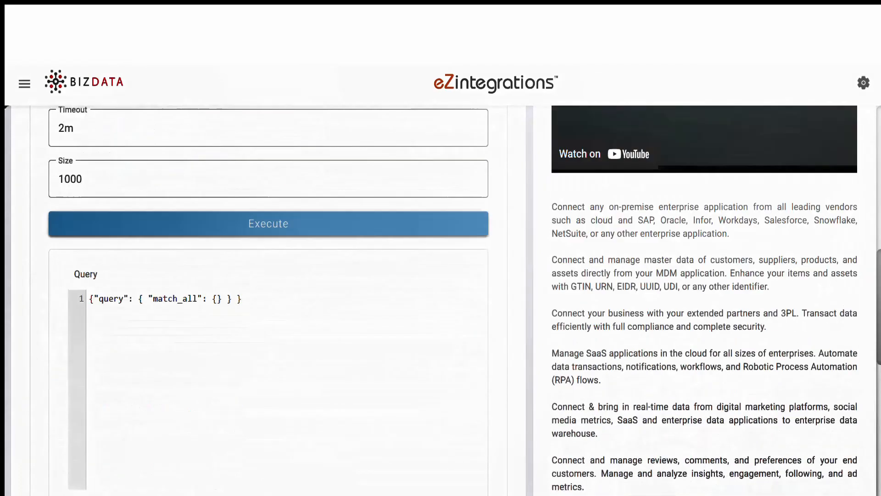
pyautogui.scroll(-10, 231, 382)
pyautogui.click(479, 457)
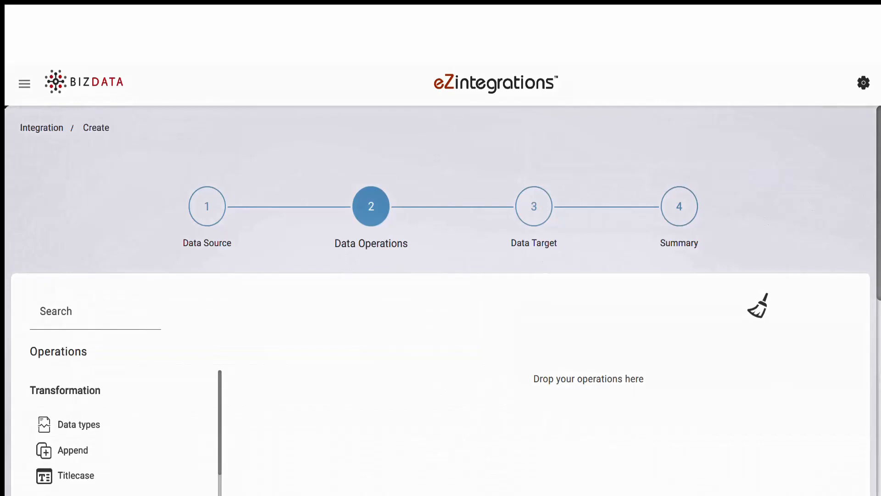
# Add a Data extractor operation with keys ['bizdata_dataset_response'].
pyautogui.scroll(-3, 440, 301)
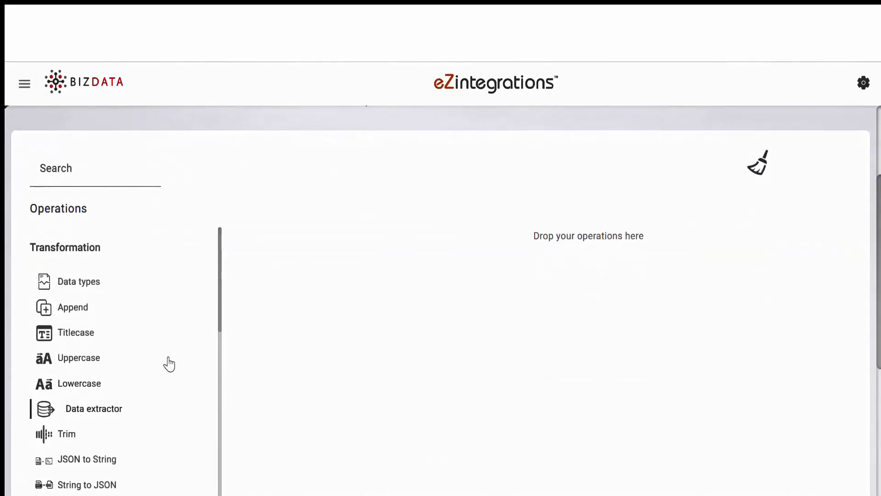
pyautogui.moveTo(92, 408); pyautogui.dragTo(449, 236)
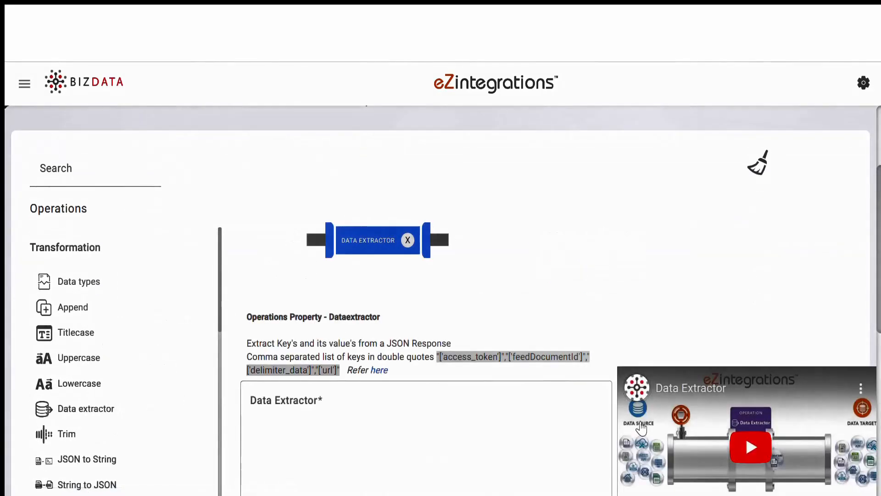
pyautogui.click(289, 404)
pyautogui.write('"[\'bizdata_dataset_response\']"')
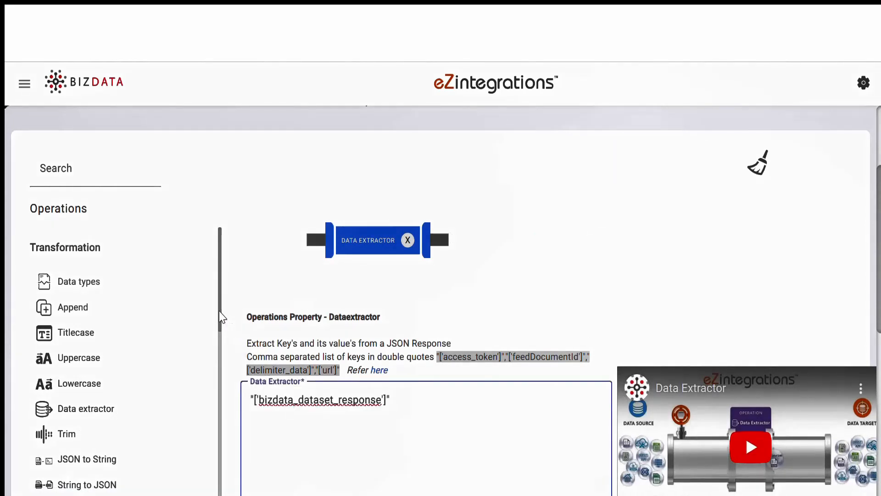
# Add a Zipfile in Base64 operation using bizdata_dataset_response as its source key.
pyautogui.moveTo(219, 310); pyautogui.dragTo(217, 428)
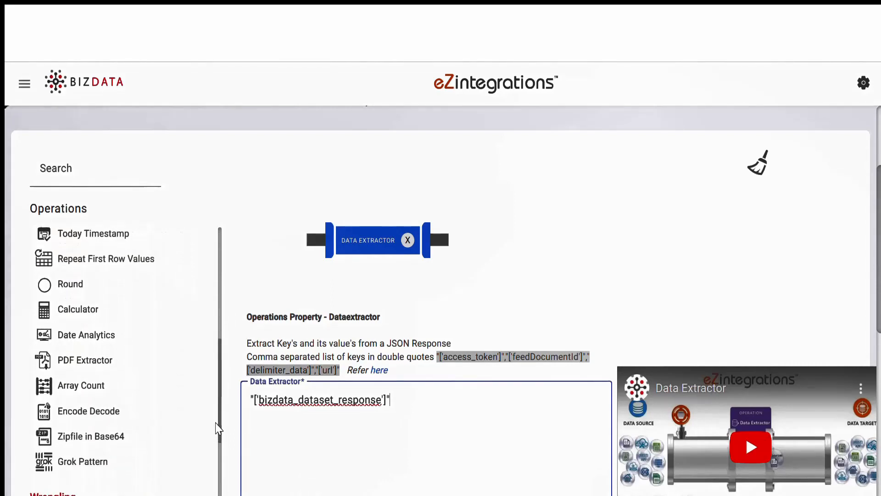
pyautogui.moveTo(108, 443); pyautogui.dragTo(549, 283)
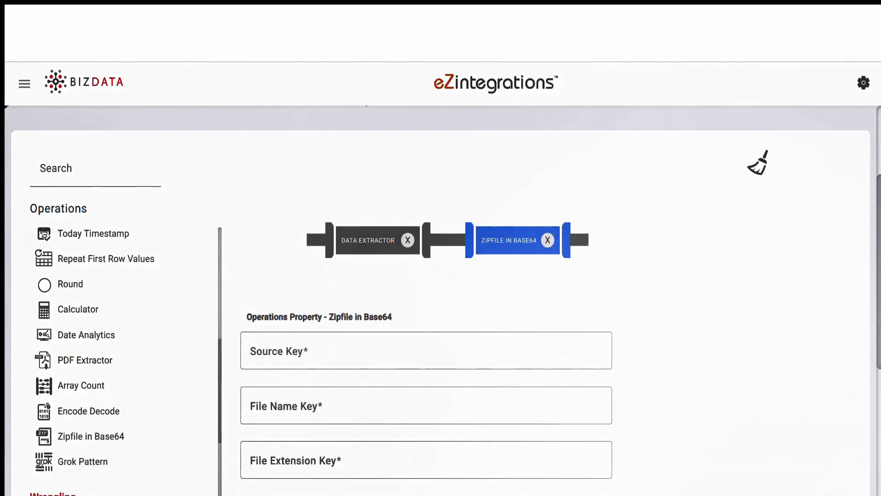
pyautogui.scroll(-2, 765, 400)
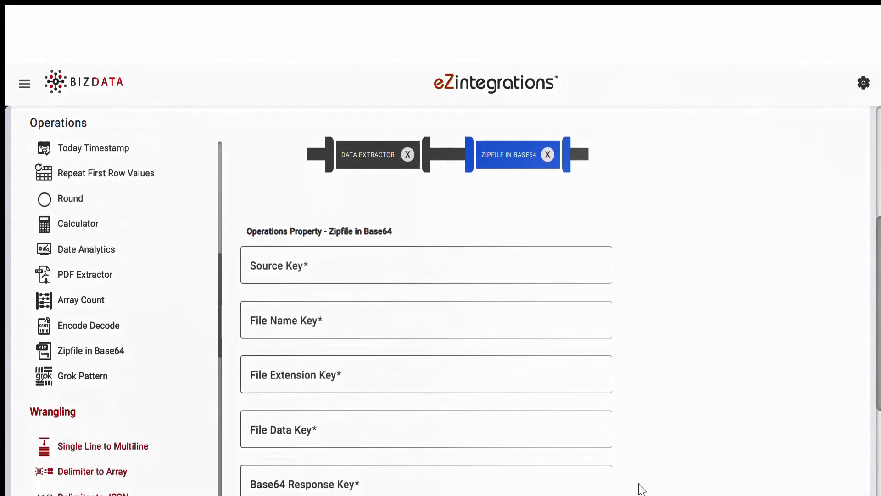
pyautogui.click(360, 262)
pyautogui.write('bizdata_dataset_response')
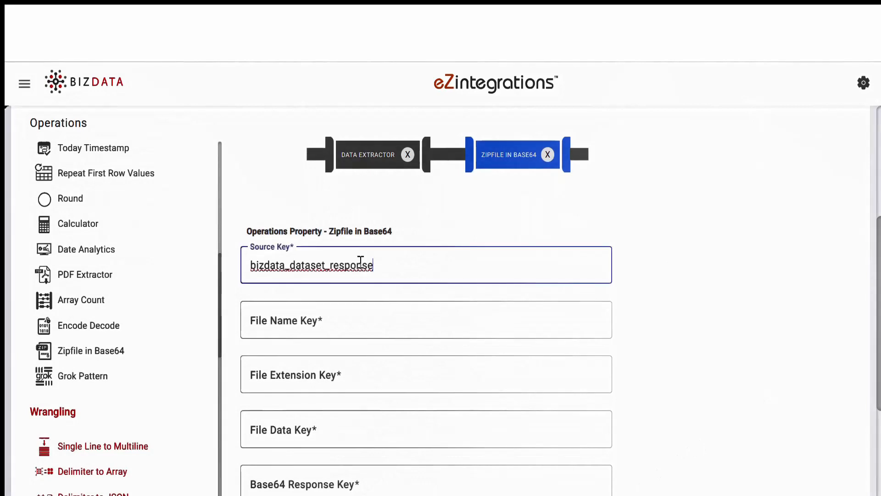
# Map the file_name, file_extension and file_data keys into response key file_string.
pyautogui.click(323, 319)
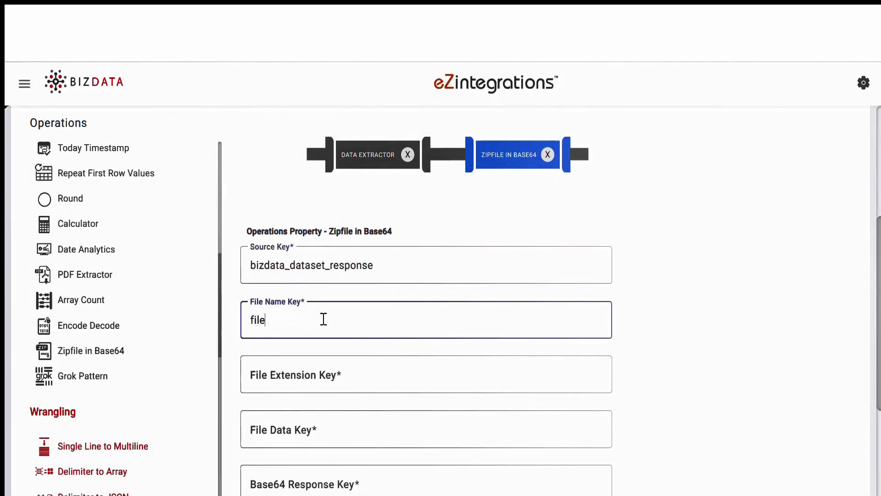
pyautogui.write('file_name')
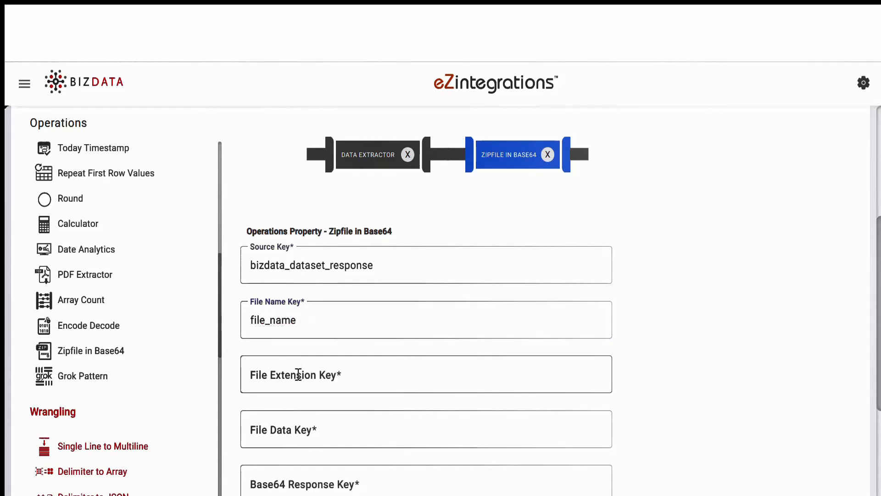
pyautogui.click(296, 372)
pyautogui.write('file_extension')
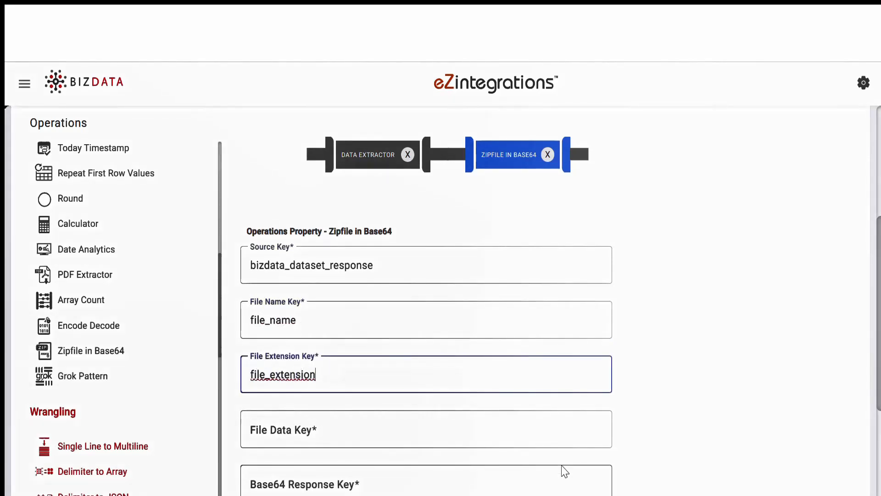
pyautogui.click(329, 427)
pyautogui.write('file')
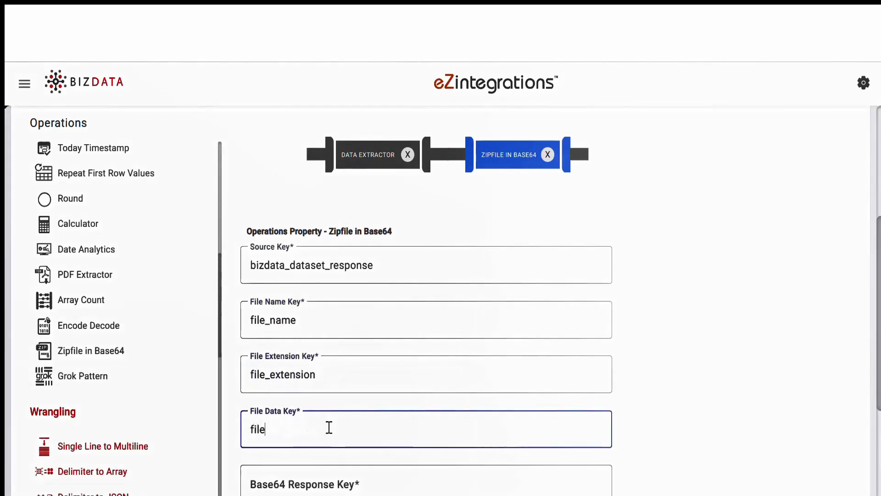
pyautogui.write('_data')
pyautogui.click(312, 488)
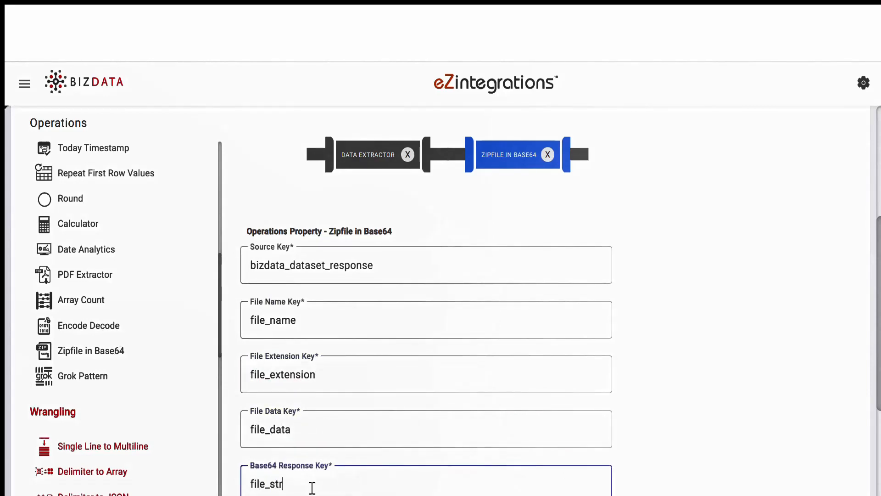
pyautogui.write('ing')
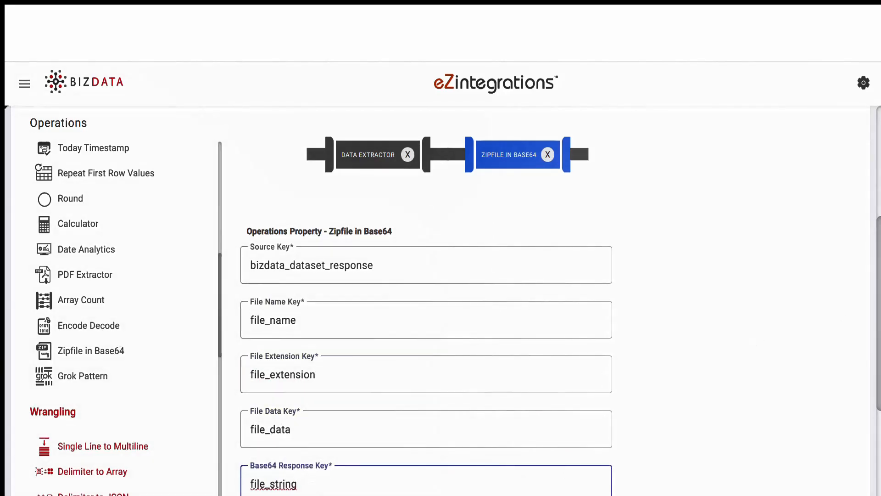
pyautogui.scroll(-3, 854, 442)
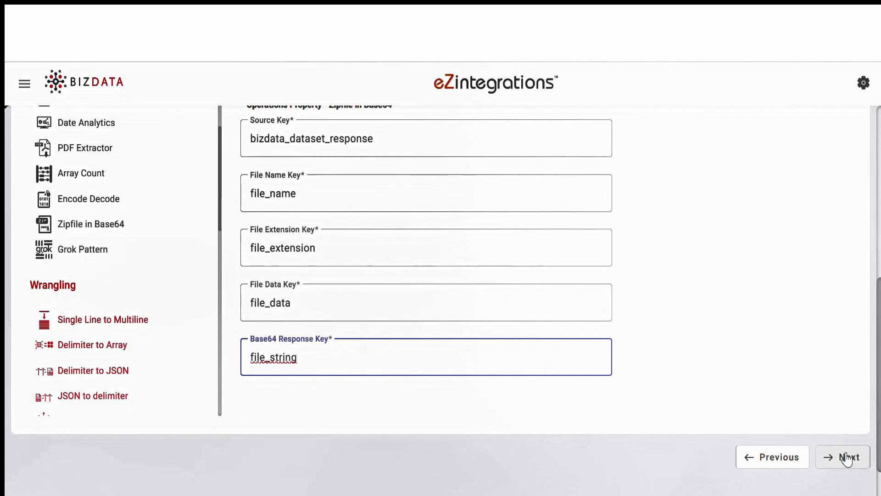
pyautogui.click(847, 459)
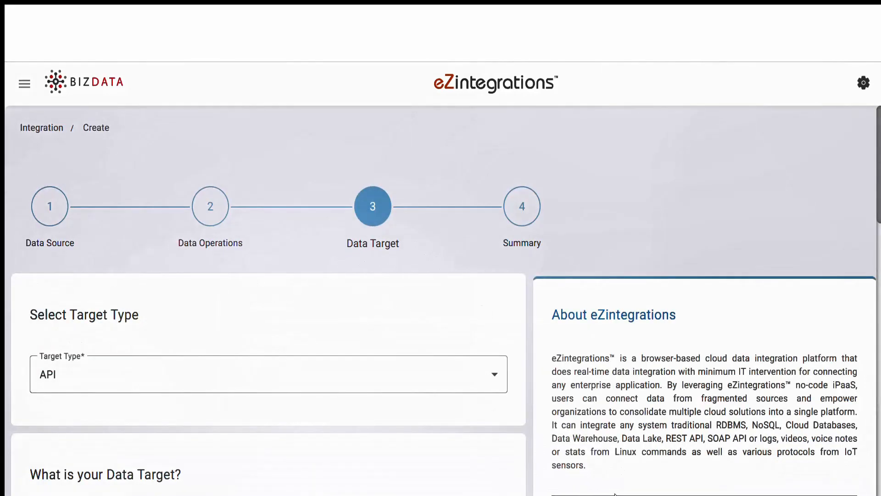
# Target API type Oracle UCM with the Upload file POST business object.
pyautogui.scroll(-4, 586, 387)
pyautogui.click(495, 192)
pyautogui.click(487, 228)
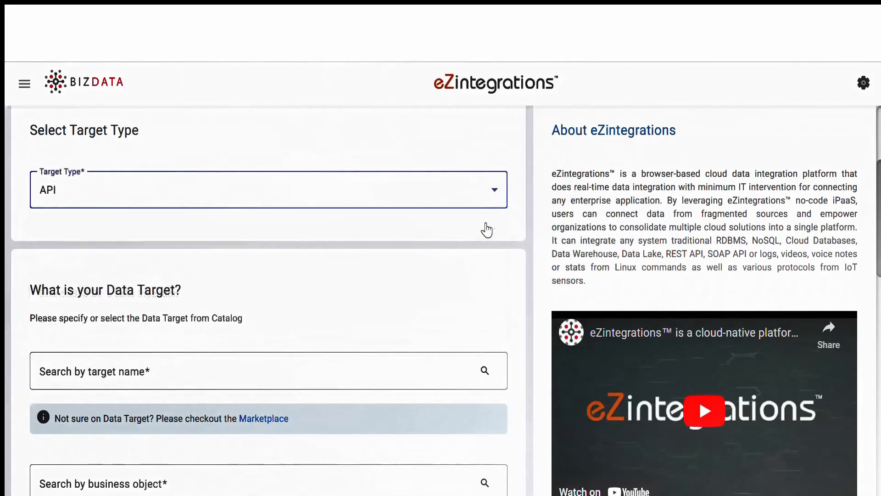
pyautogui.scroll(-3, 487, 243)
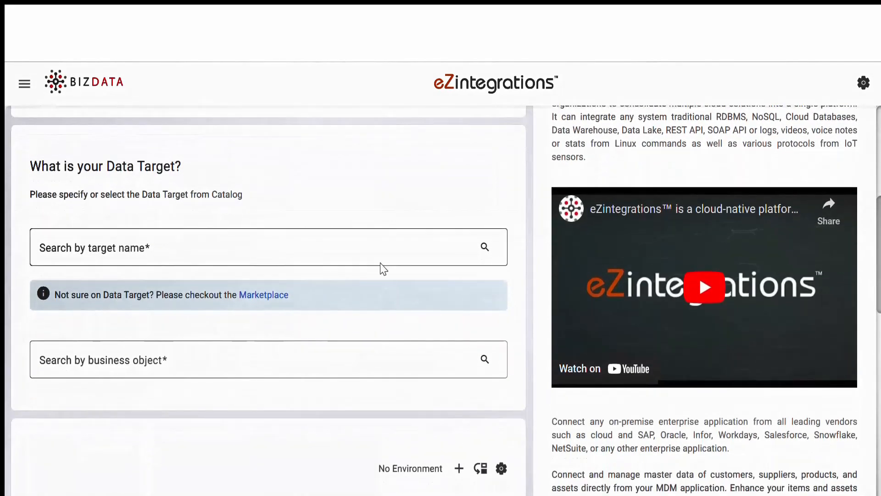
pyautogui.click(380, 249)
pyautogui.write('Oracle')
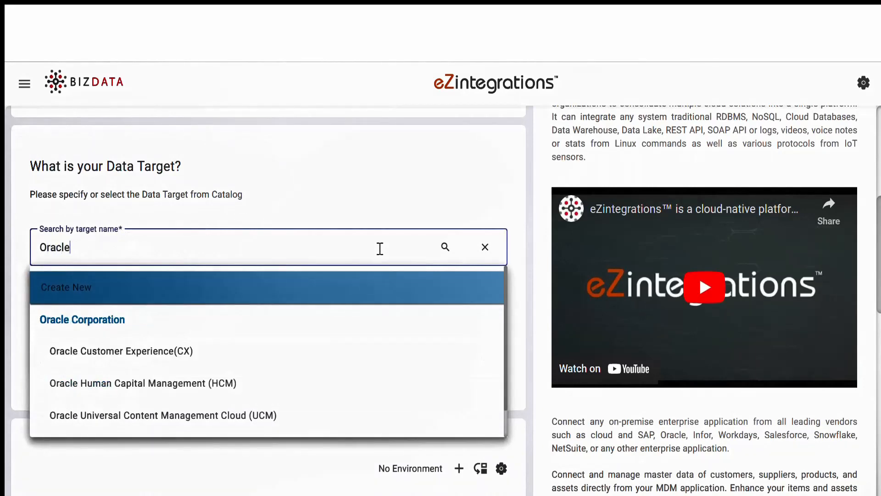
pyautogui.click(282, 412)
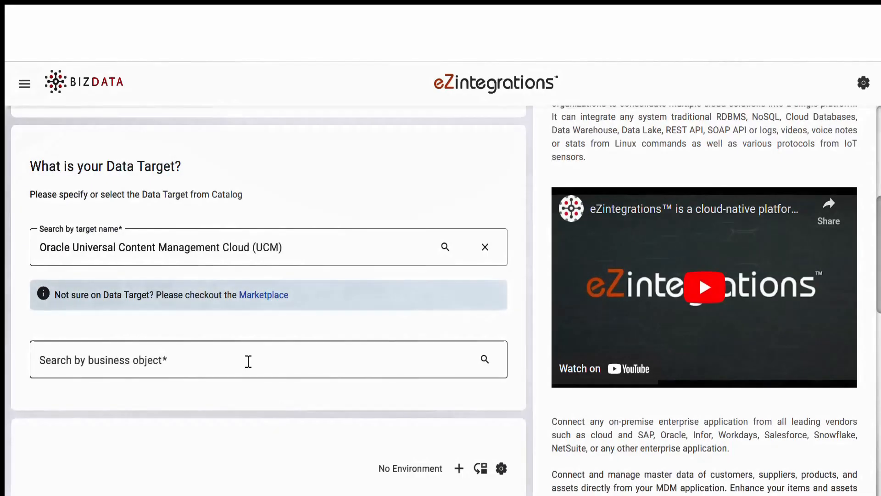
pyautogui.click(247, 360)
pyautogui.click(231, 416)
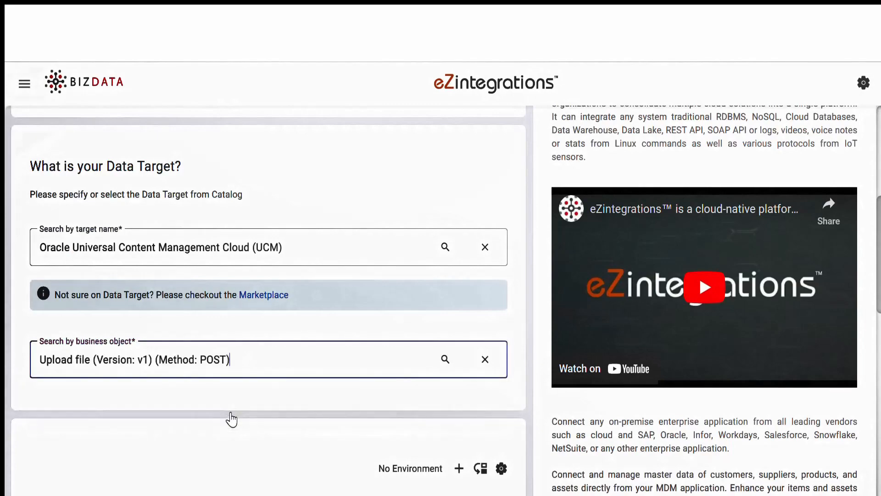
# Replace the endpoint with the edrx-dev1 Oracle URL, keeping Basic Auth authorization.
pyautogui.scroll(-8, 168, 220)
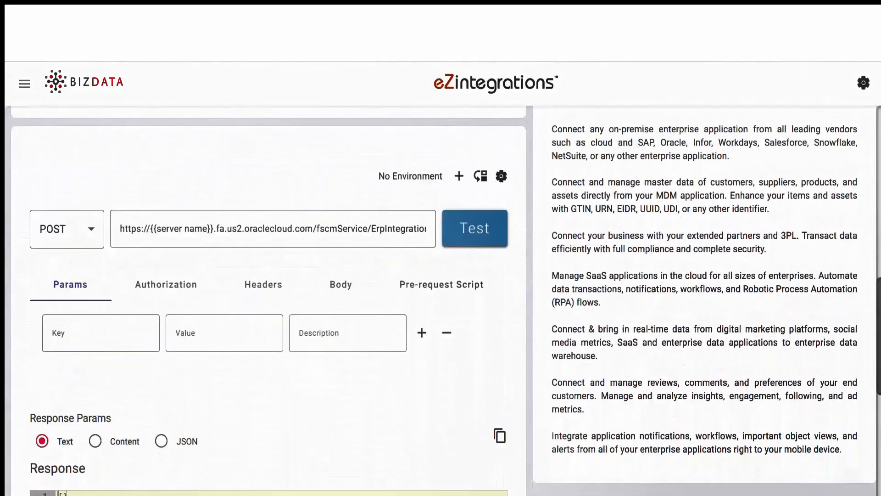
pyautogui.moveTo(120, 156); pyautogui.dragTo(234, 151)
pyautogui.write('https://edrx-dev1.fa.us2.oraclecloud.com/fscmService/ErpIntegrationService')
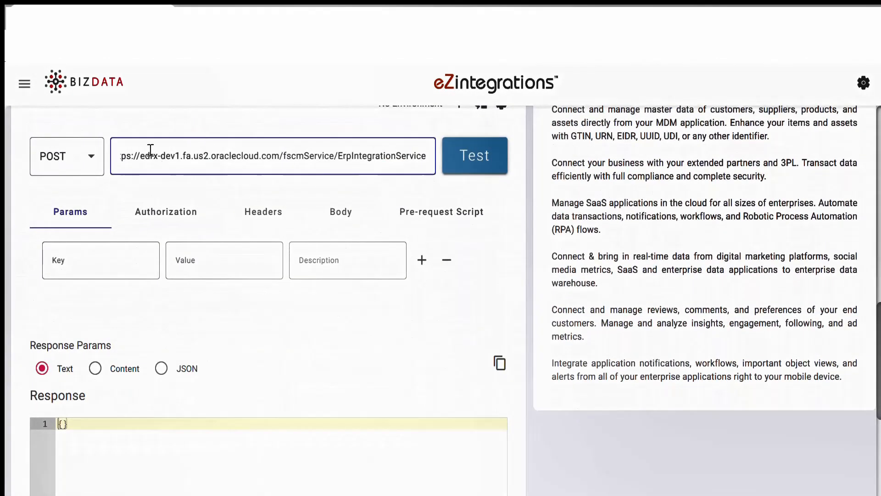
pyautogui.click(161, 219)
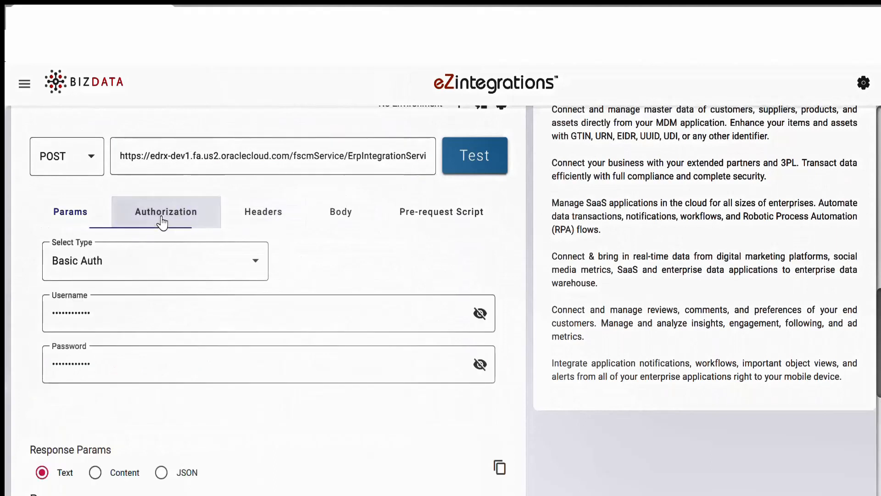
pyautogui.click(257, 261)
pyautogui.click(259, 265)
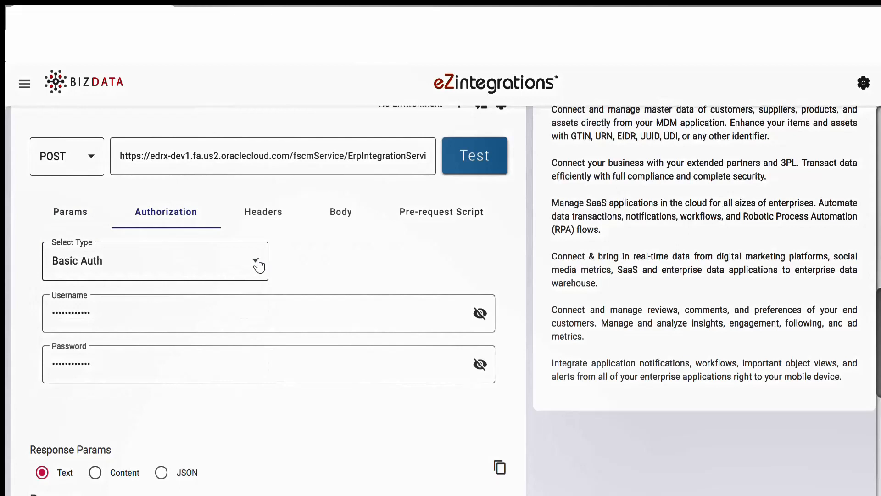
# Review the Content-Type/SOAPAction headers and SOAP XML body, then advance to Summary.
pyautogui.click(274, 209)
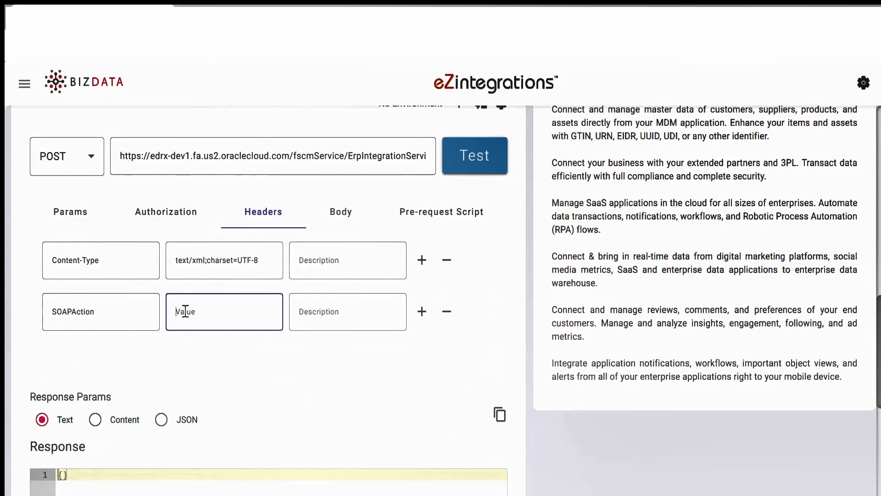
pyautogui.click(345, 220)
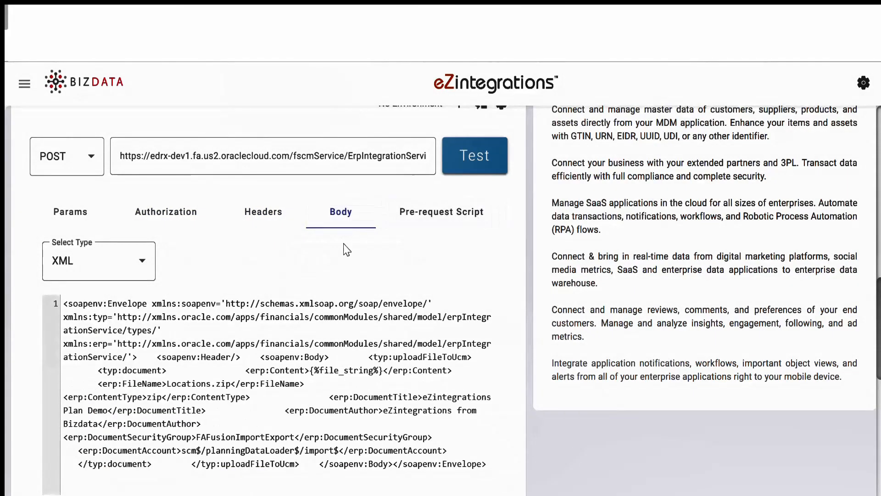
pyautogui.click(77, 225)
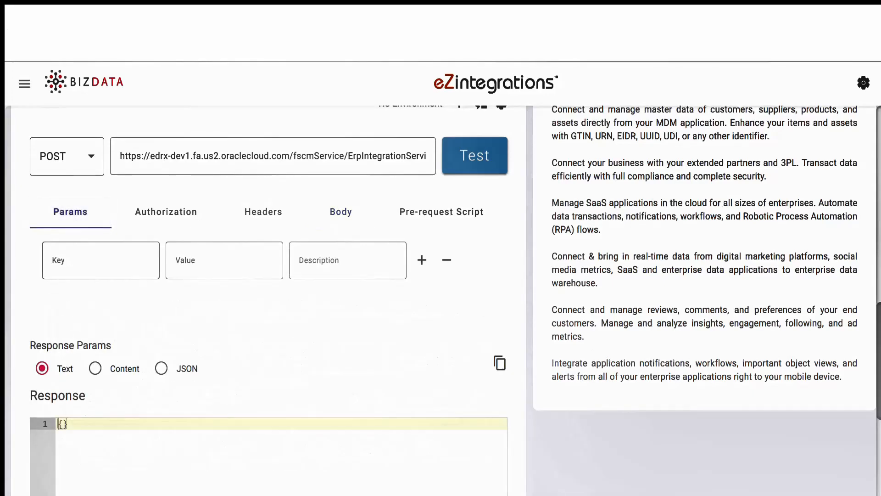
pyautogui.scroll(-5, 566, 423)
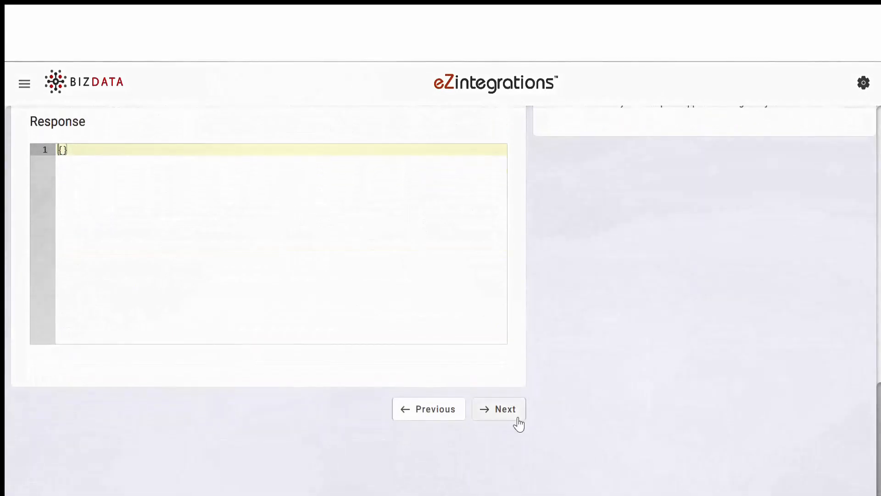
pyautogui.click(498, 423)
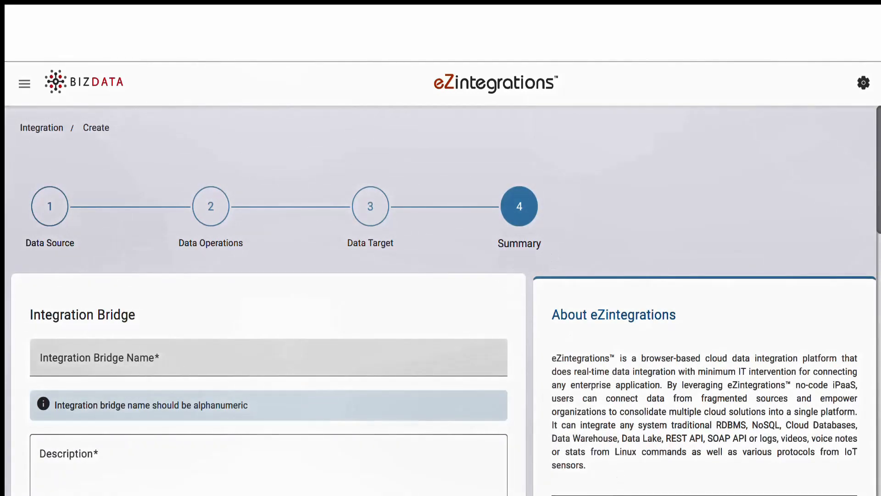
# Name the bridge 'Datalake to UCM Cloud' with a description about inserting data to UCM Cloud.
pyautogui.click(186, 355)
pyautogui.write('Datalake to UCM Cloud')
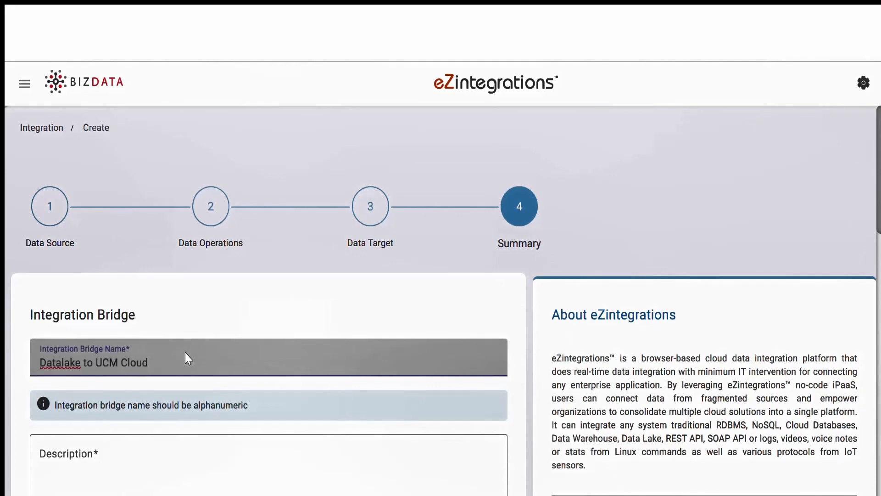
pyautogui.click(268, 464)
pyautogui.write('This integration inserts data to UCM Cloud')
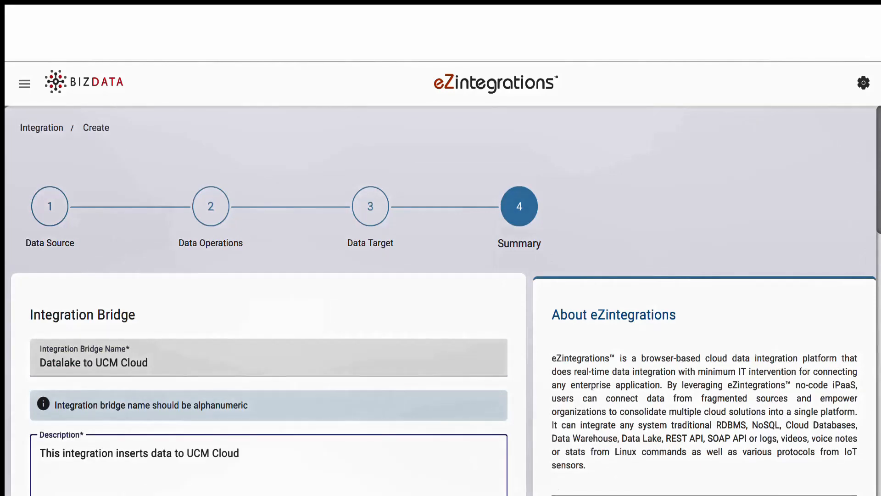
# Change the interval from 60 to 86480 seconds and submit the bridge.
pyautogui.scroll(-8, 699, 145)
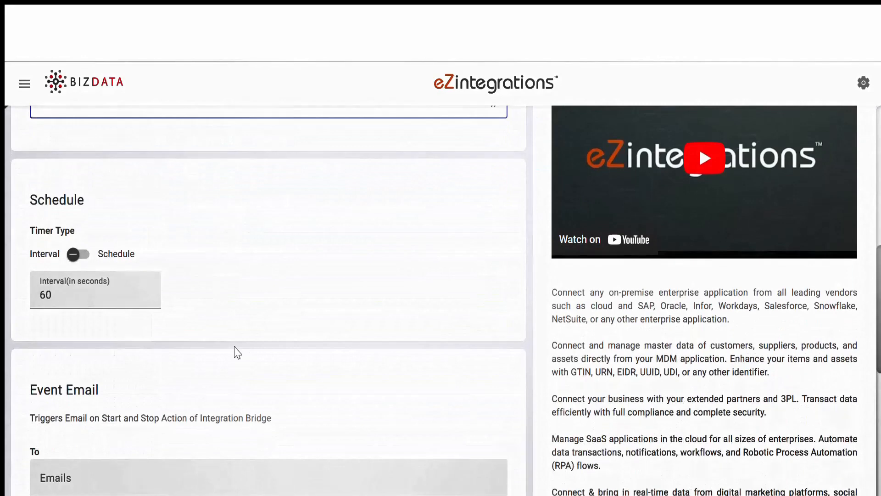
pyautogui.moveTo(53, 295); pyautogui.dragTo(7, 300)
pyautogui.press('BackSpace')
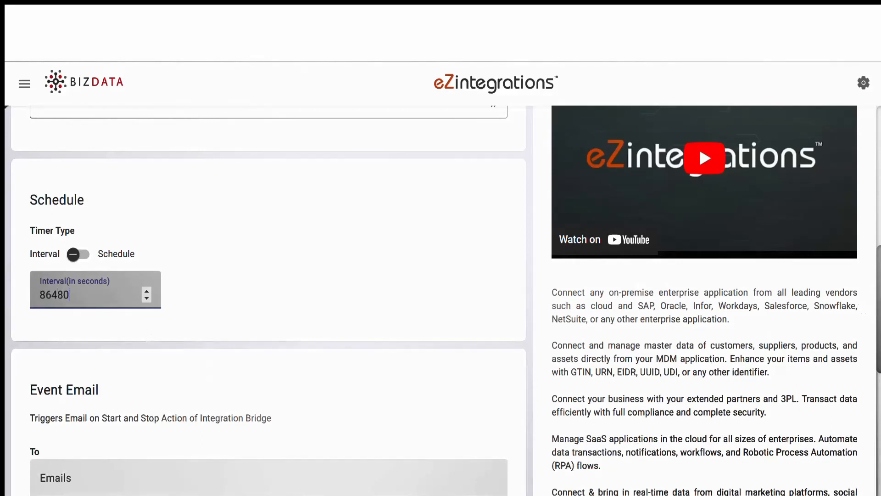
pyautogui.scroll(-8, 878, 313)
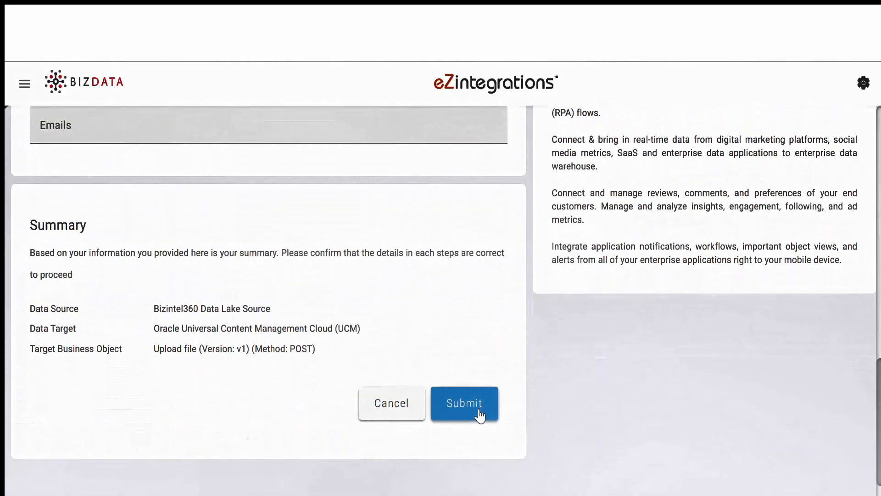
pyautogui.click(479, 415)
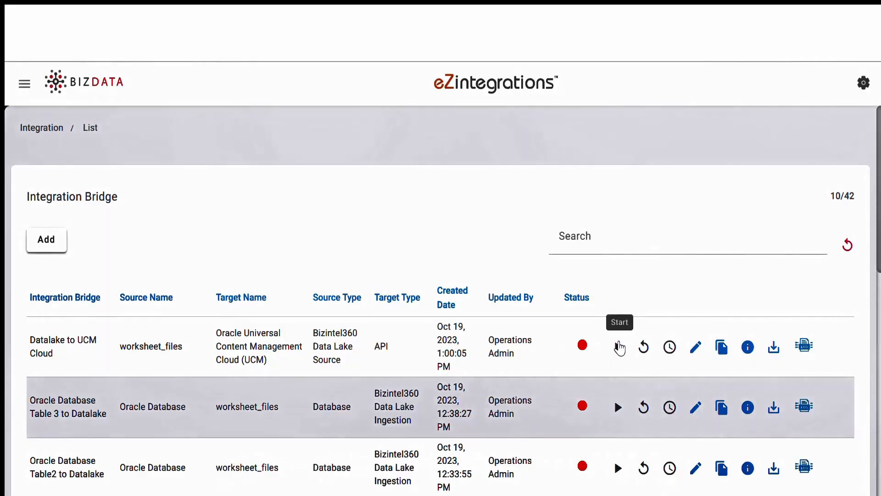
# Start the Datalake to UCM Cloud bridge, acknowledge the alert, and view its live streaming logs.
pyautogui.click(619, 347)
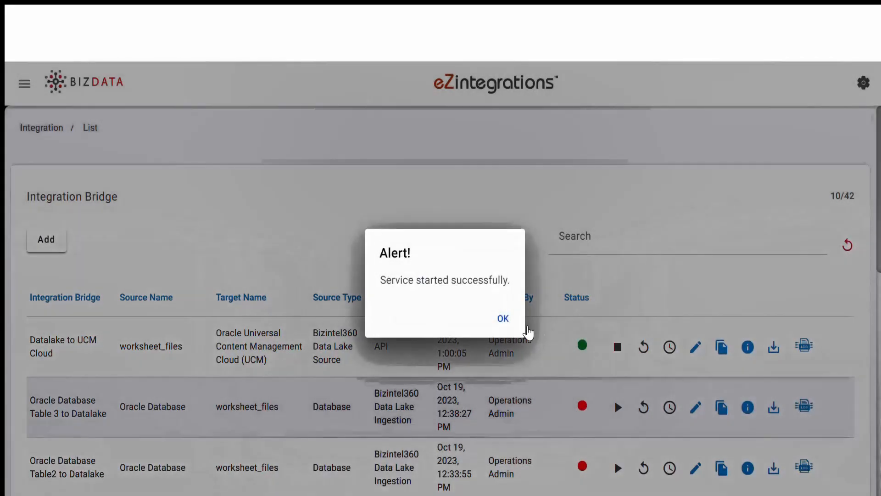
pyautogui.click(502, 320)
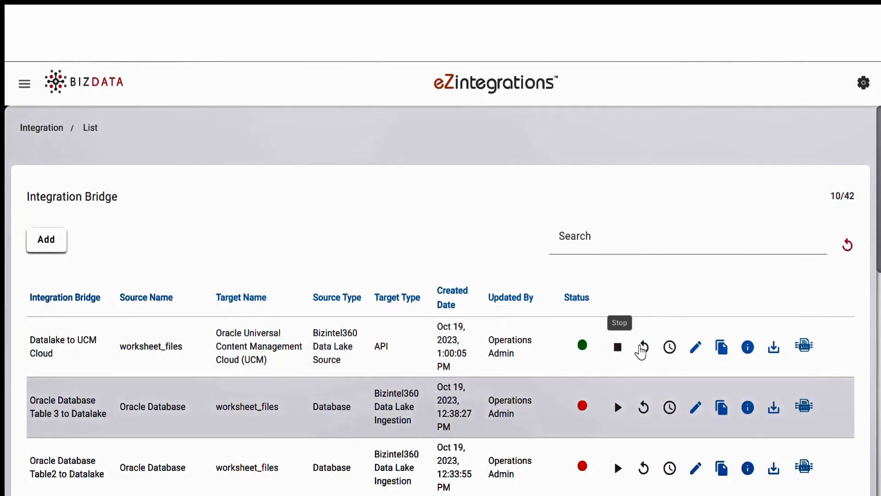
pyautogui.click(803, 345)
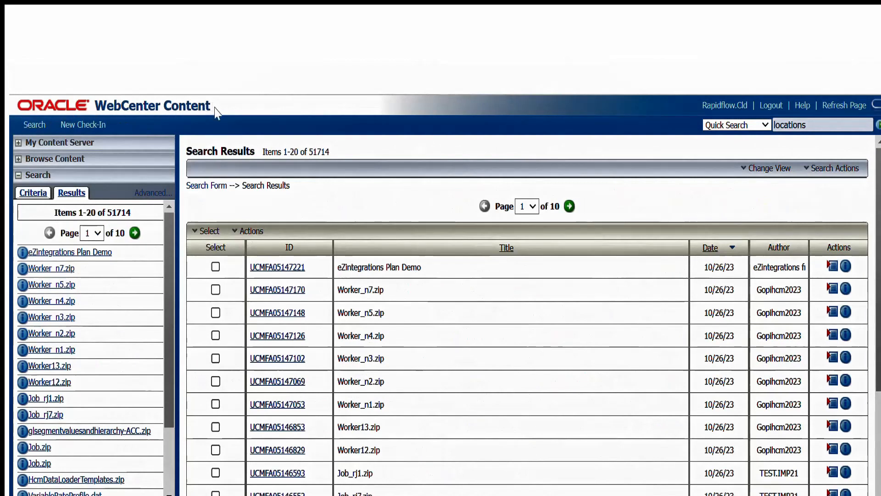
# Download the eZintegrations Plan Demo zip and open it to see Locations, Planners and UOM.
pyautogui.click(76, 257)
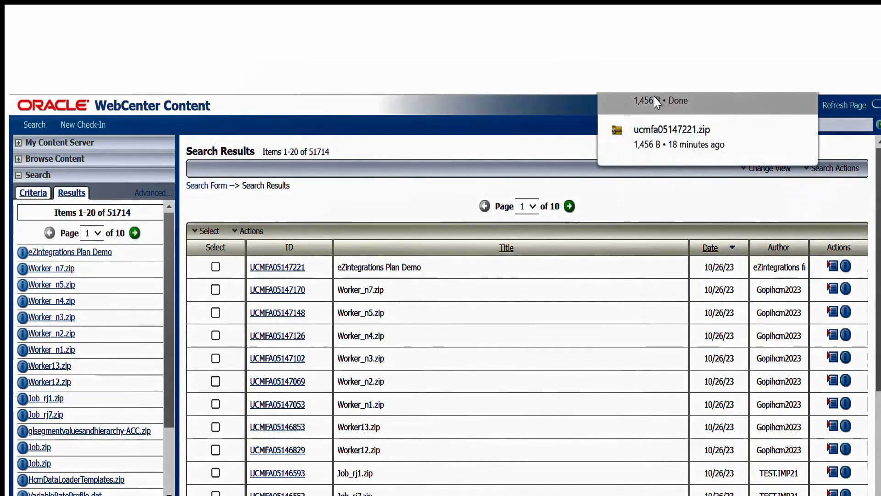
pyautogui.click(662, 97)
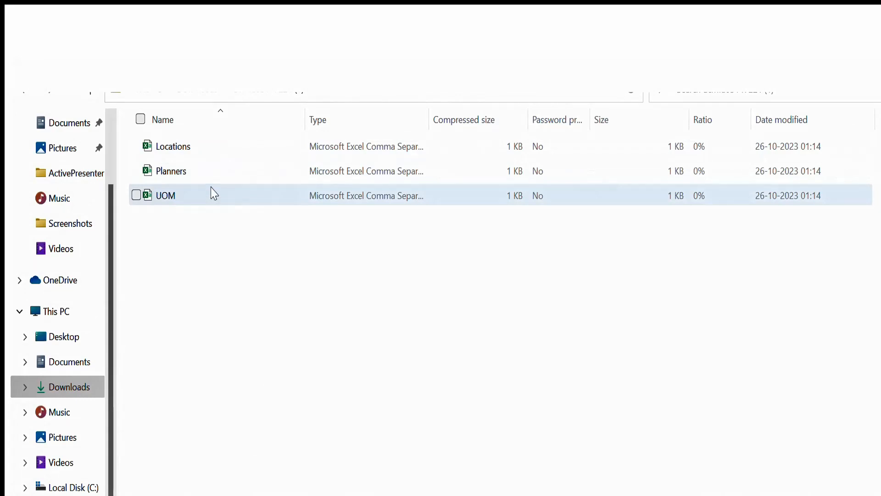
# Open the Locations CSV from the downloaded zip in Excel.
pyautogui.click(177, 156)
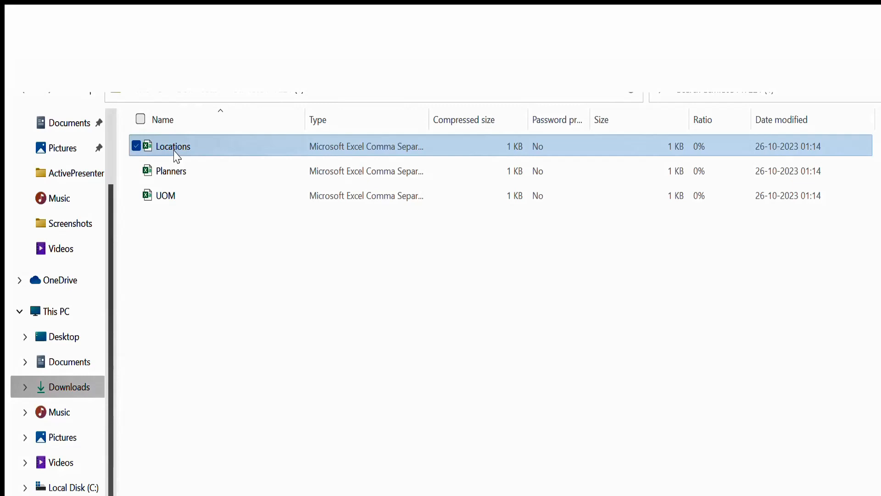
pyautogui.doubleClick(176, 156)
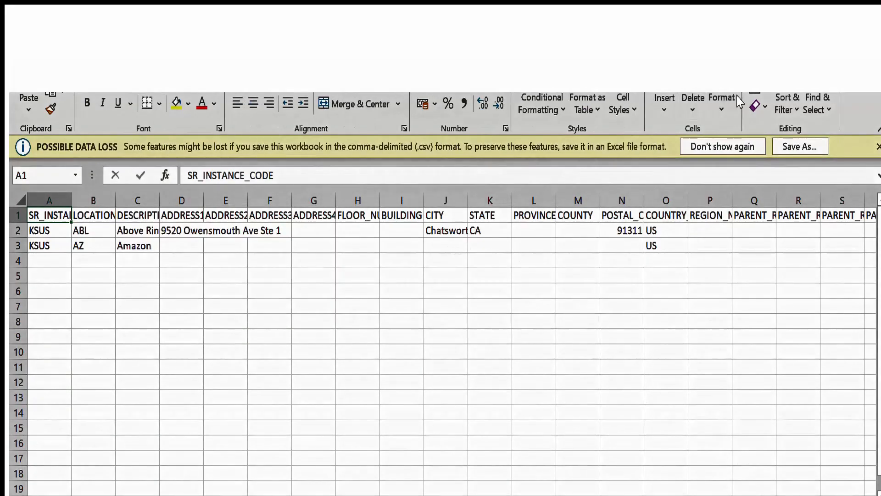